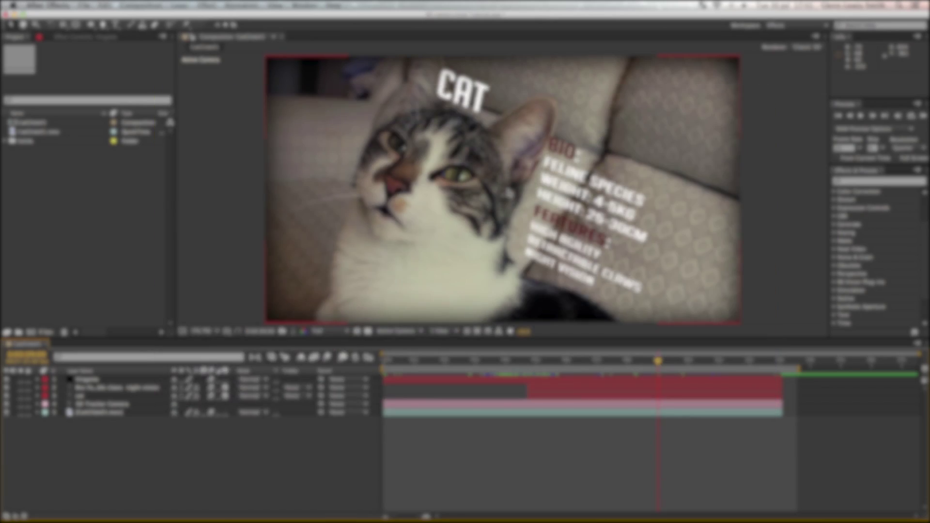
Start a new project, create a composition from the CatGlide01.mov footage, and scrub through it to 0:00:11:00.
left_click(84, 5)
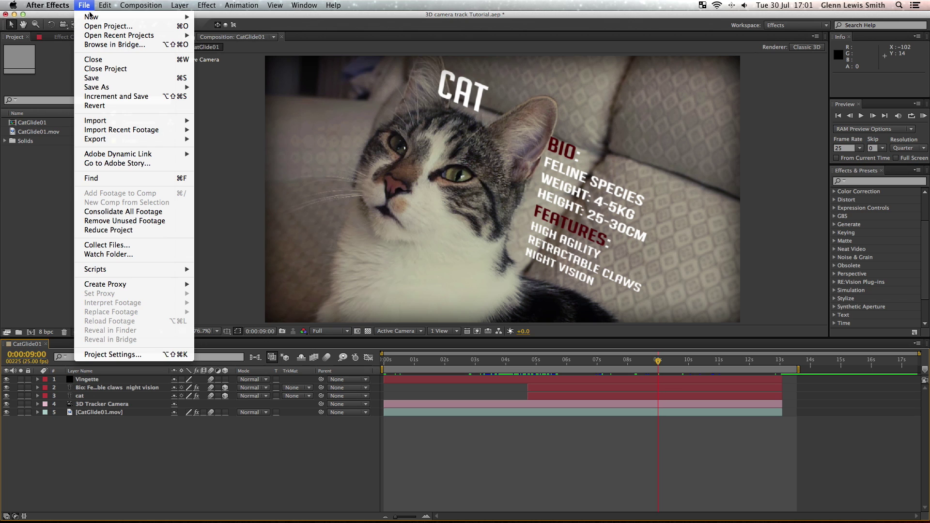
mouse_move(97, 13)
left_click(221, 20)
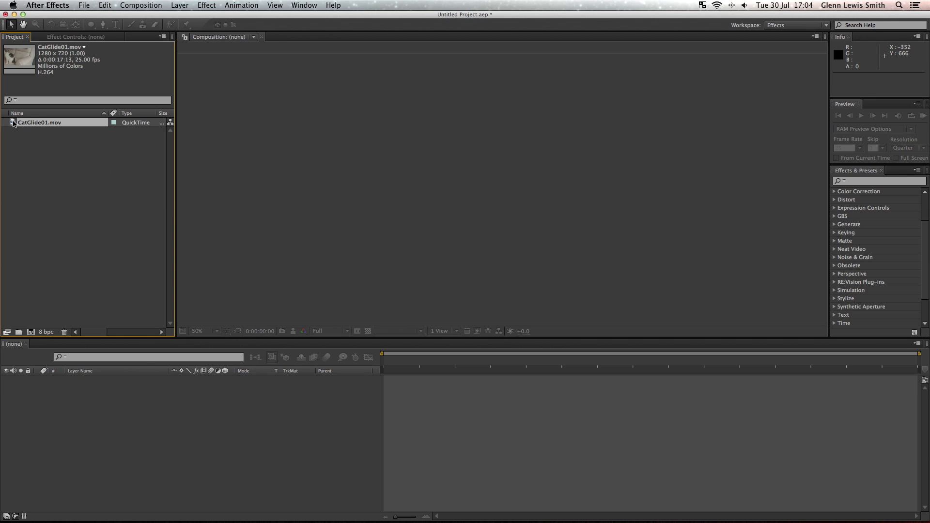
left_click(29, 330)
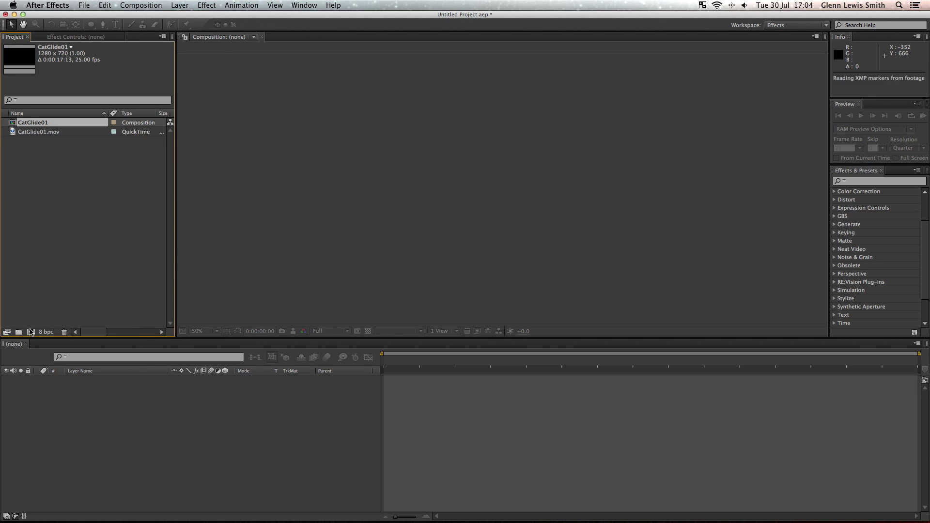
left_click_drag(384, 363, 720, 373)
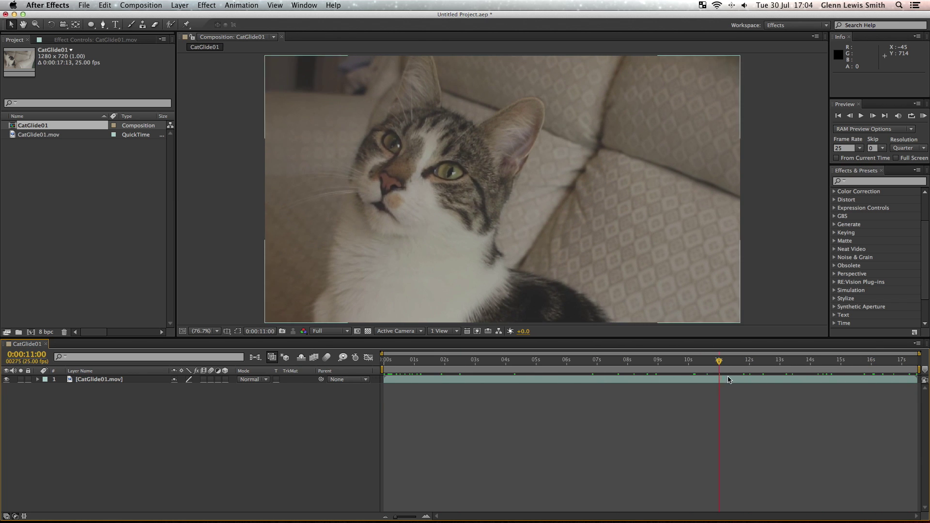
Switch to the Motion Tracking workspace and run Track Camera on the CatGlide01.mov layer.
left_click(304, 5)
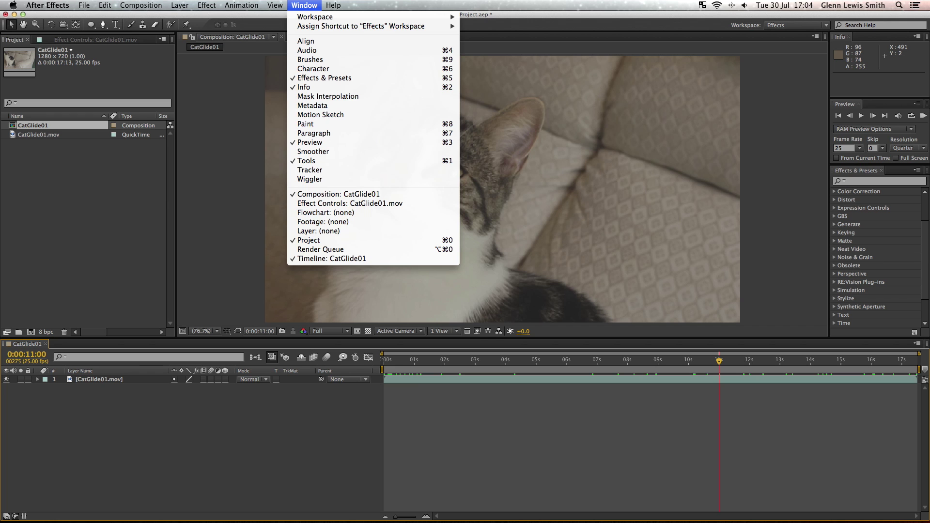
mouse_move(328, 17)
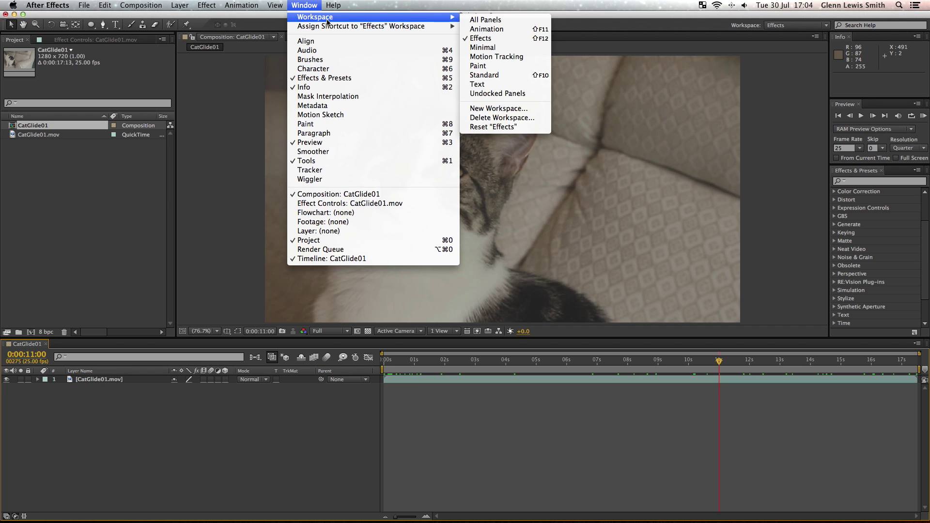
left_click(497, 57)
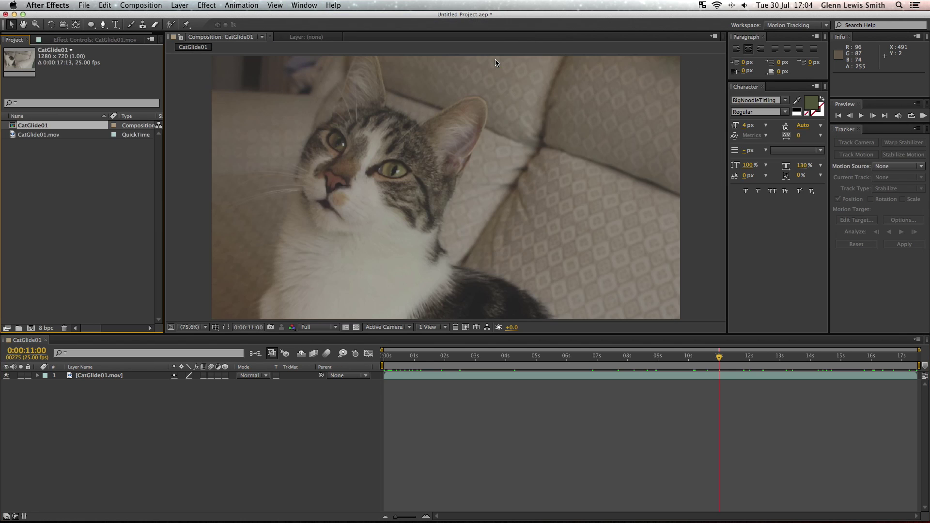
left_click(716, 376)
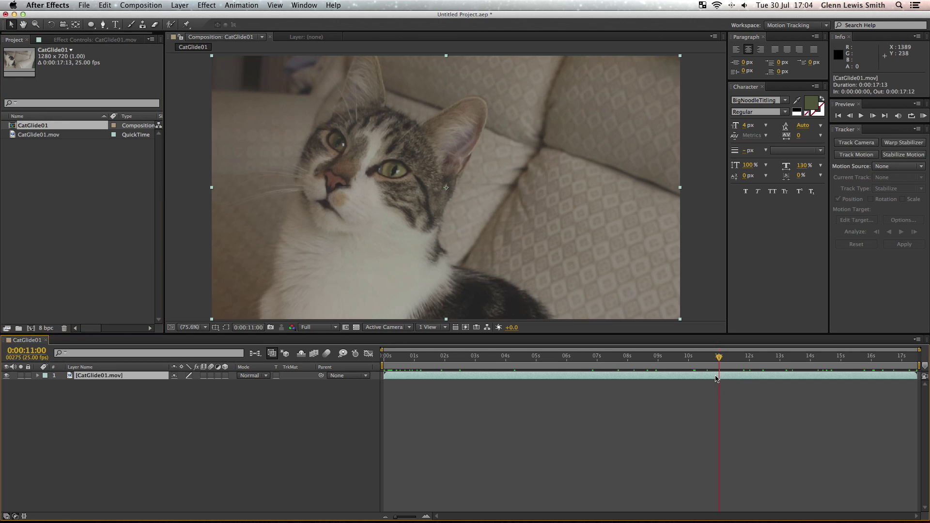
left_click(857, 143)
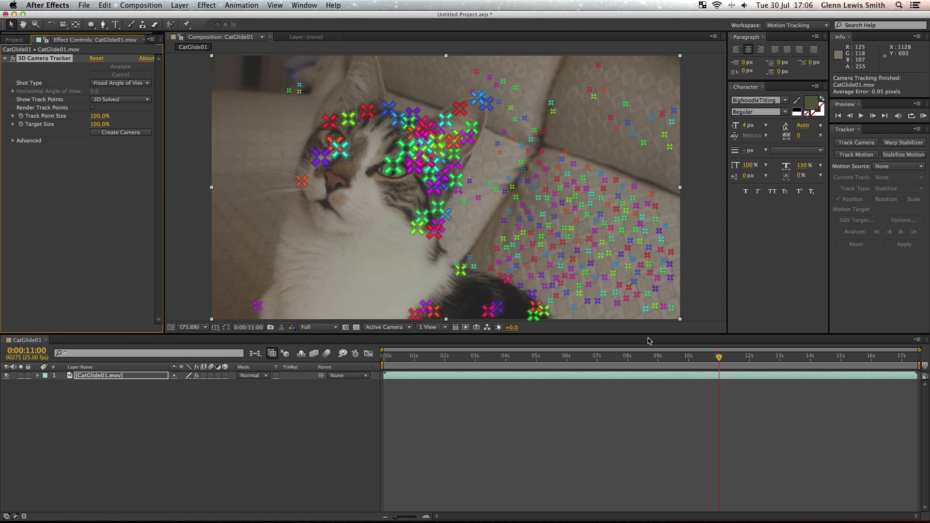
Set the 3D Camera Tracker's track point size to 30% and target size to 31%, and expand its advanced options.
left_click_drag(719, 357, 762, 351)
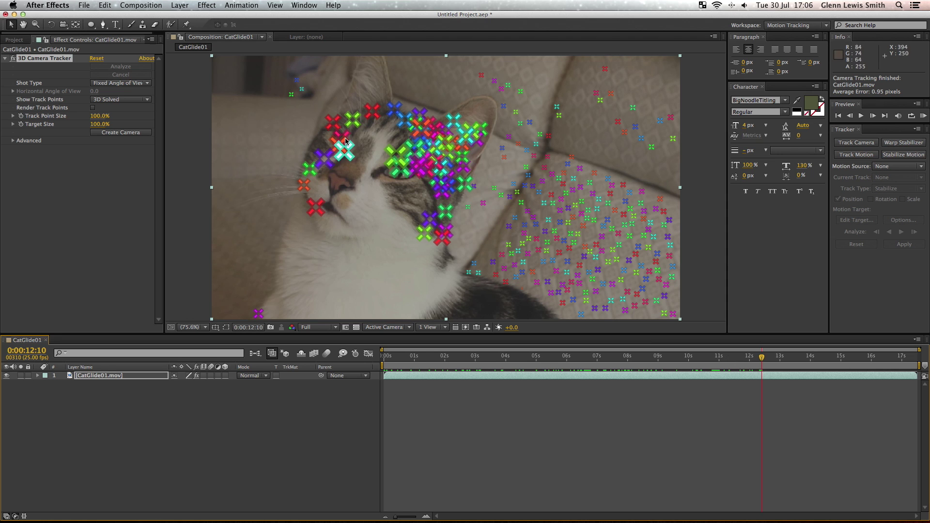
left_click_drag(101, 116, 74, 120)
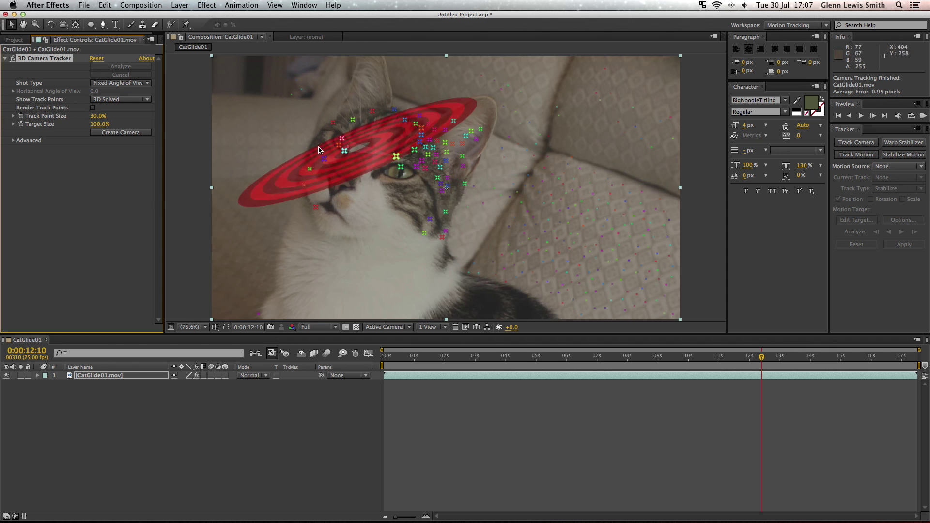
left_click_drag(100, 124, 76, 130)
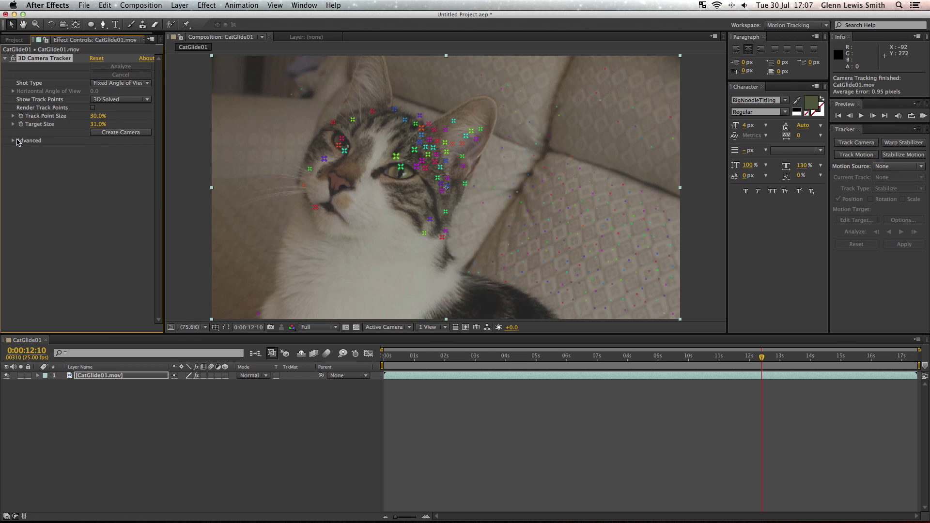
left_click(13, 141)
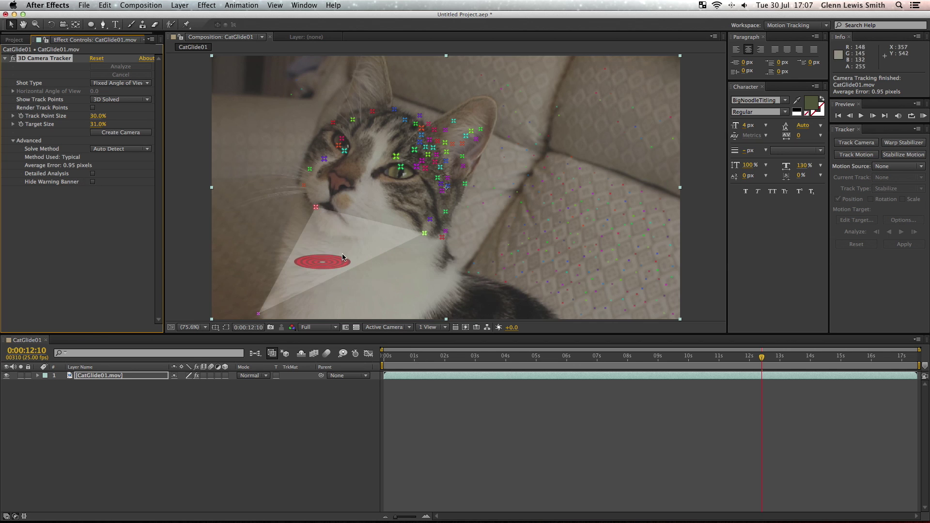
left_click_drag(591, 357, 730, 357)
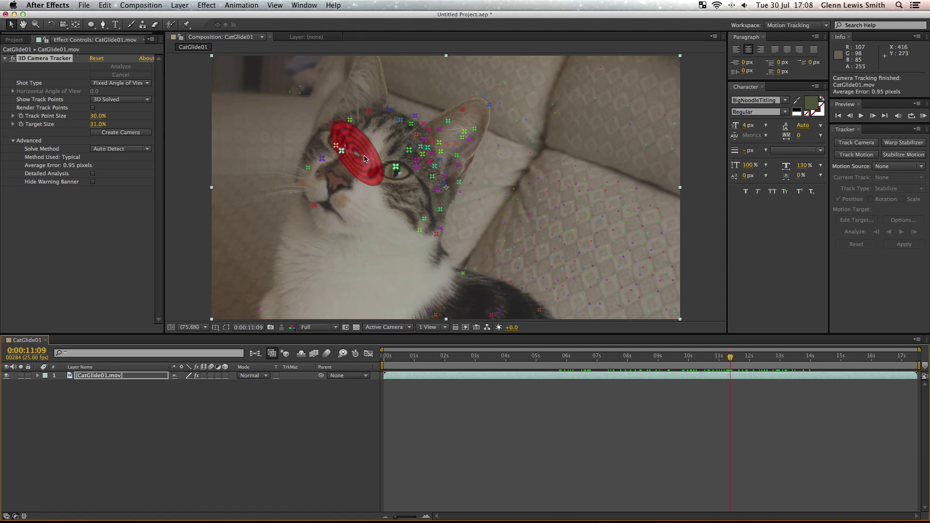
right_click(364, 159)
key("Escape")
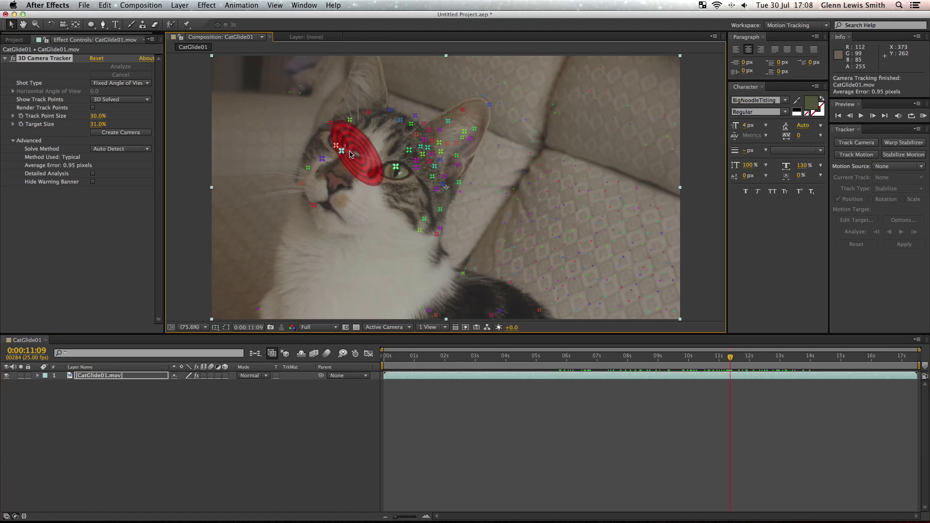
left_click(352, 154)
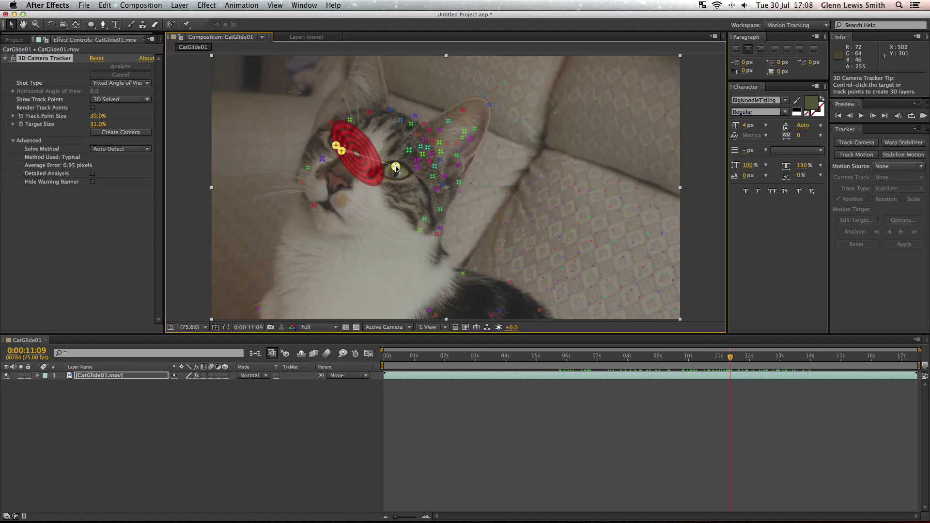
left_click(386, 133)
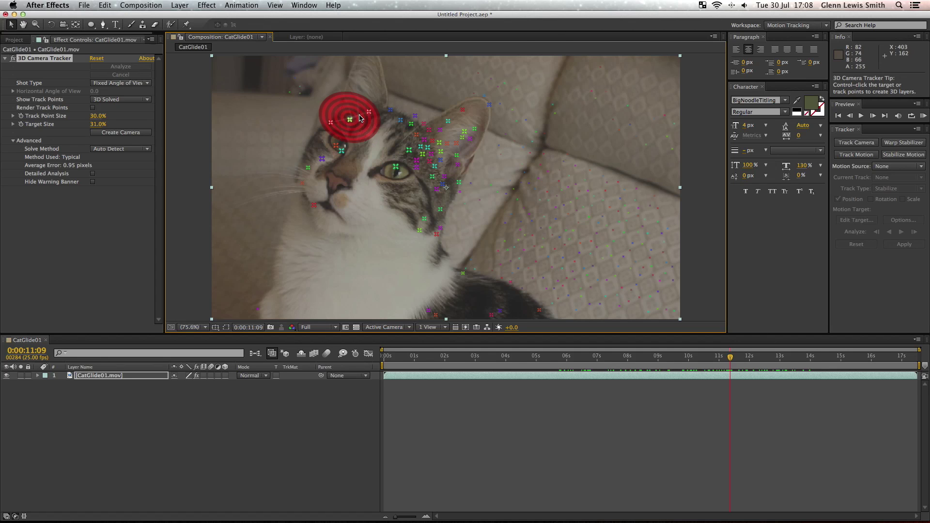
left_click(375, 130)
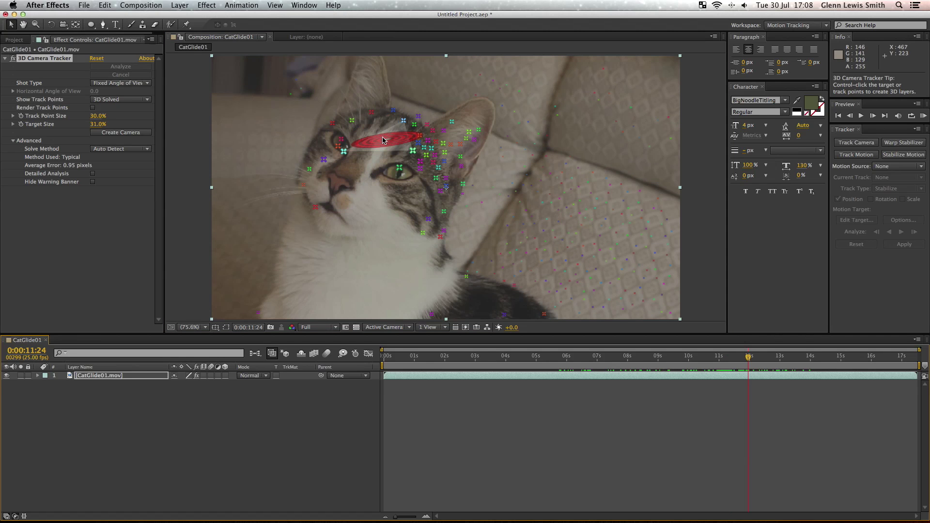
Create a text layer and camera from three track points on the cat's forehead at 0:00:11:24.
left_click(383, 136)
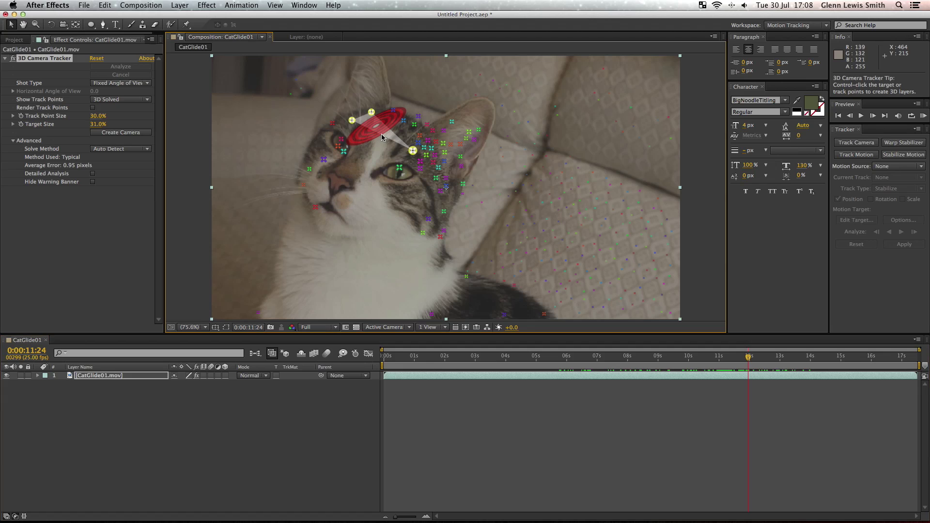
right_click(383, 136)
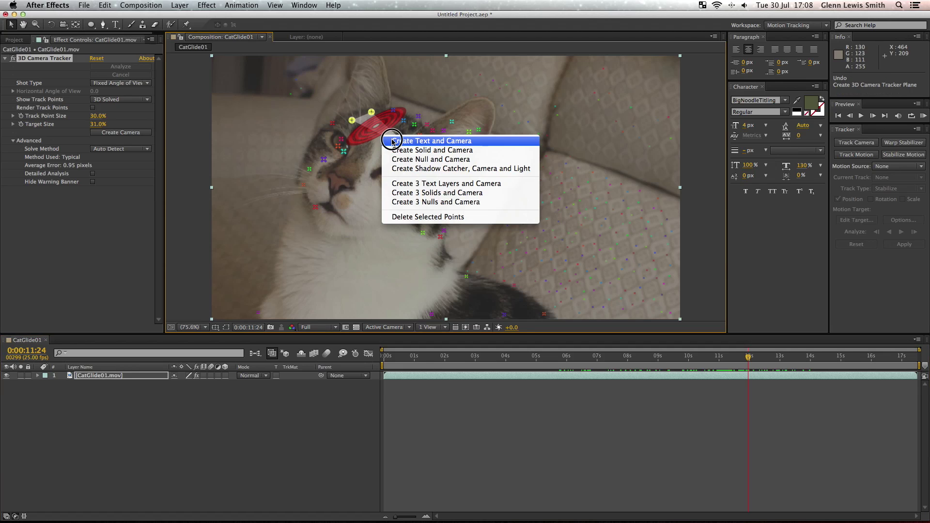
left_click(393, 141)
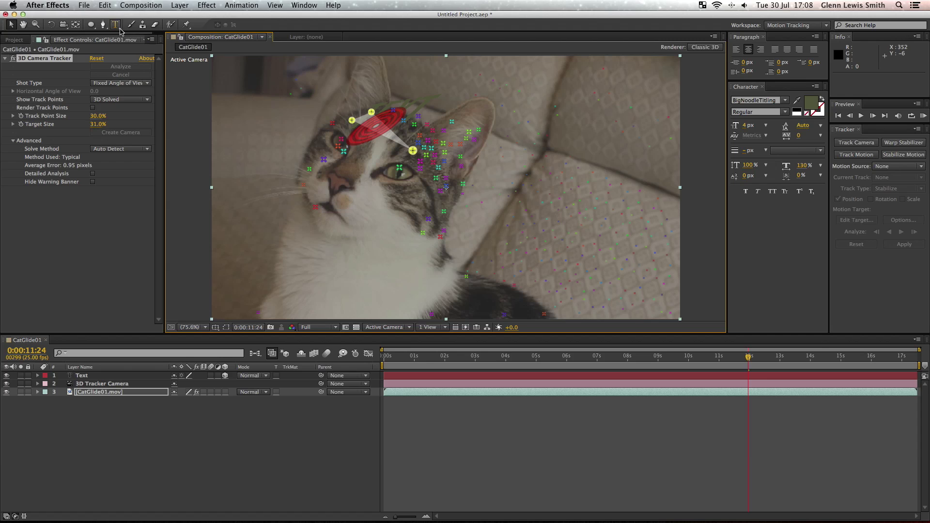
Change the fill colour of the new text layer's text to white.
left_click(118, 26)
left_click(420, 106)
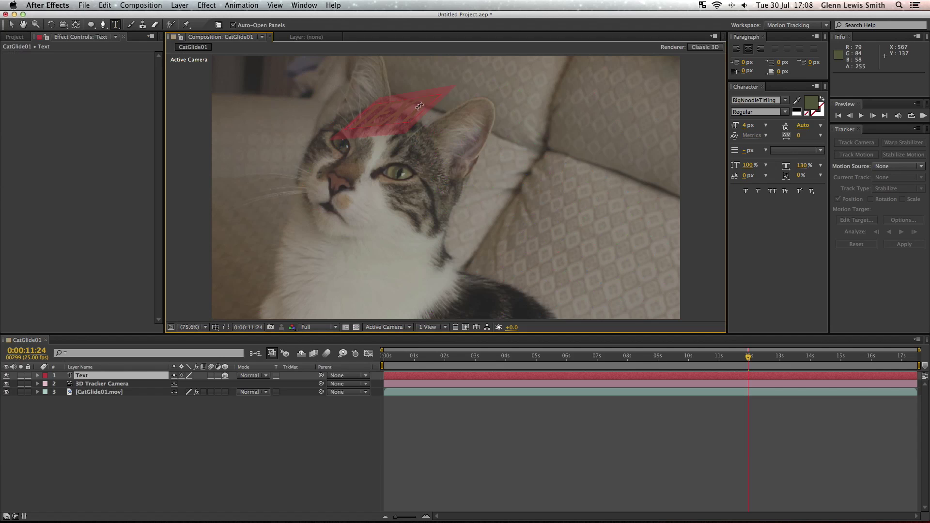
left_click(819, 110)
left_click(811, 104)
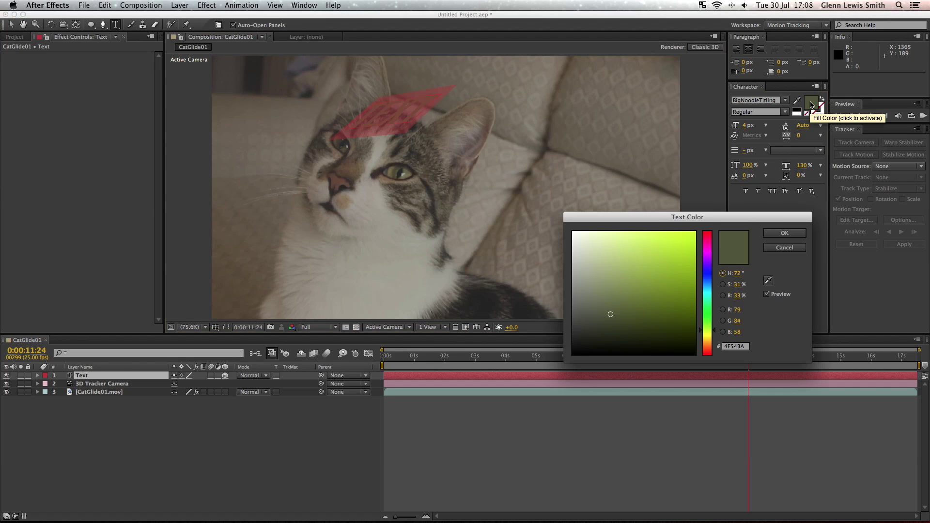
left_click(781, 233)
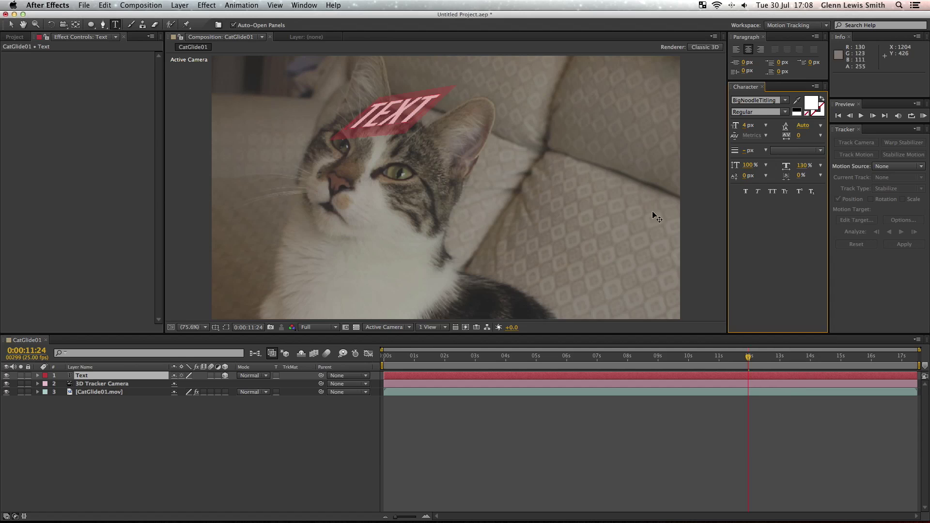
left_click(12, 25)
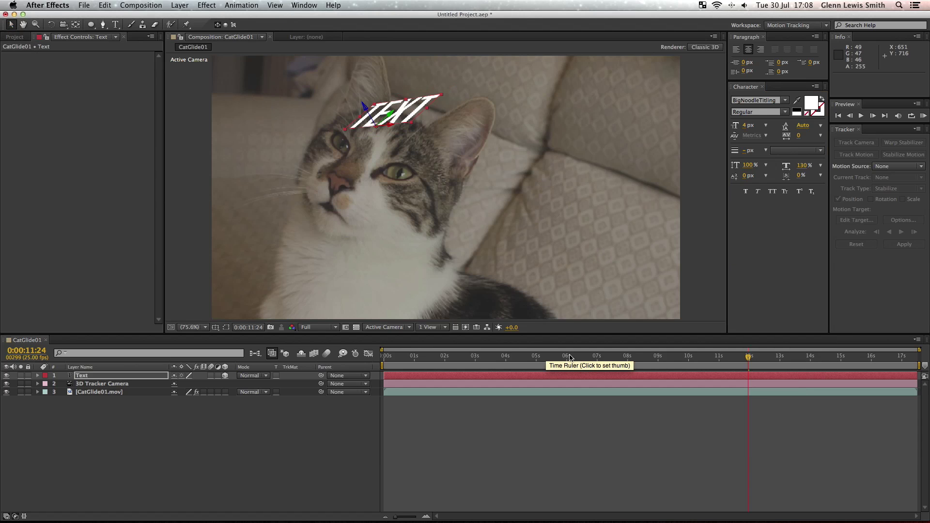
At 0:00:10:12, set the text layer's orientation to 22.3°, 20.9°, 2.0° so the text stands upright on the cat's head.
left_click_drag(746, 357, 702, 391)
left_click(659, 378)
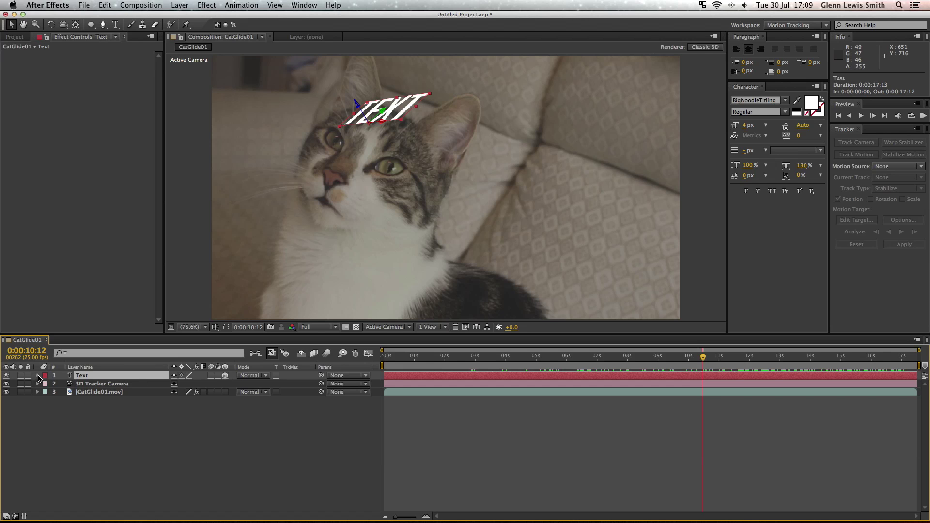
left_click(38, 376)
left_click(46, 393)
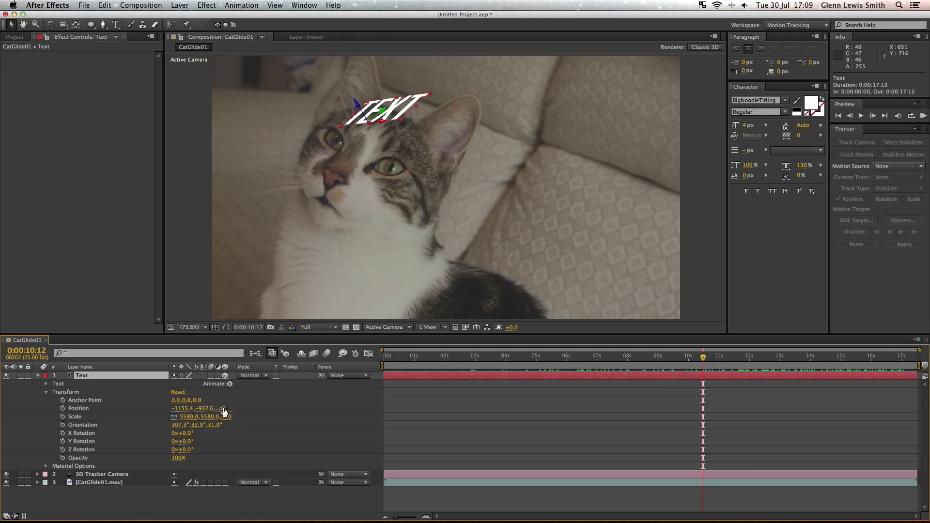
mouse_move(212, 424)
left_mouse_down()
mouse_move(219, 424)
mouse_move(182, 425)
mouse_move(220, 425)
mouse_move(183, 426)
mouse_move(211, 425)
left_mouse_up()
Replace the placeholder text above the cat's head with "CAT".
double_click(362, 102)
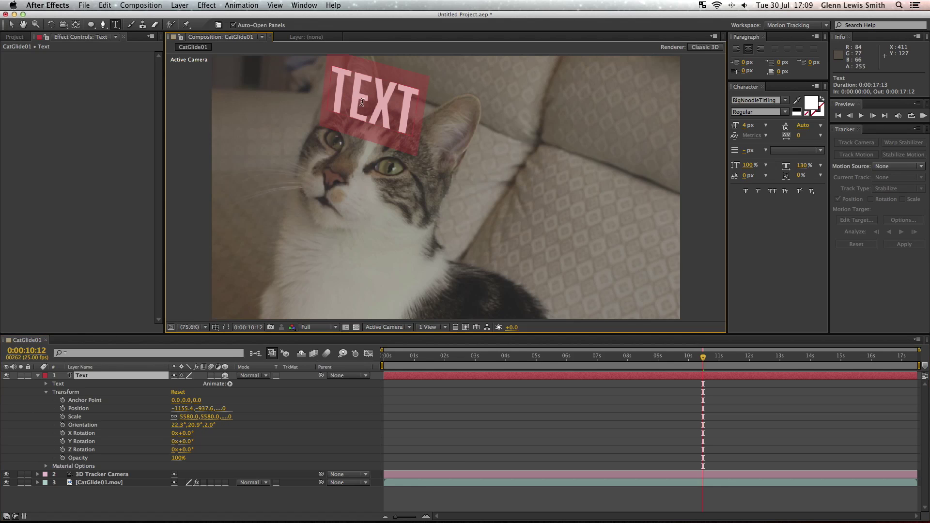
type("CAT")
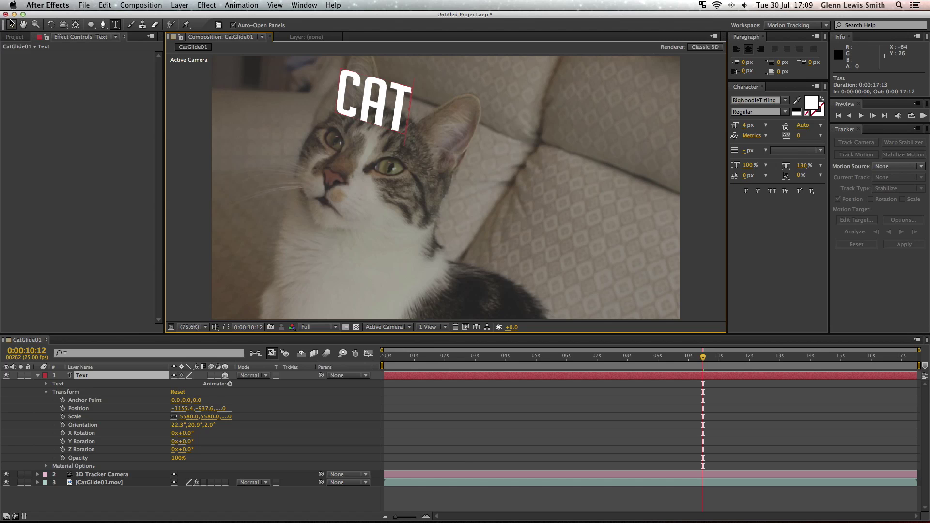
left_click(12, 23)
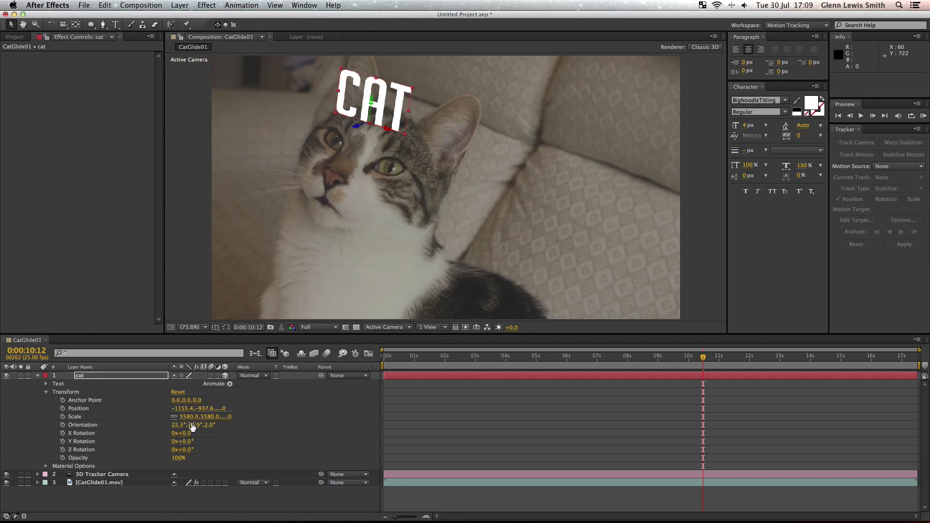
Scale the CAT text layer down to 3635%, undoing the trial move of its position.
left_click_drag(191, 417, 1, 415)
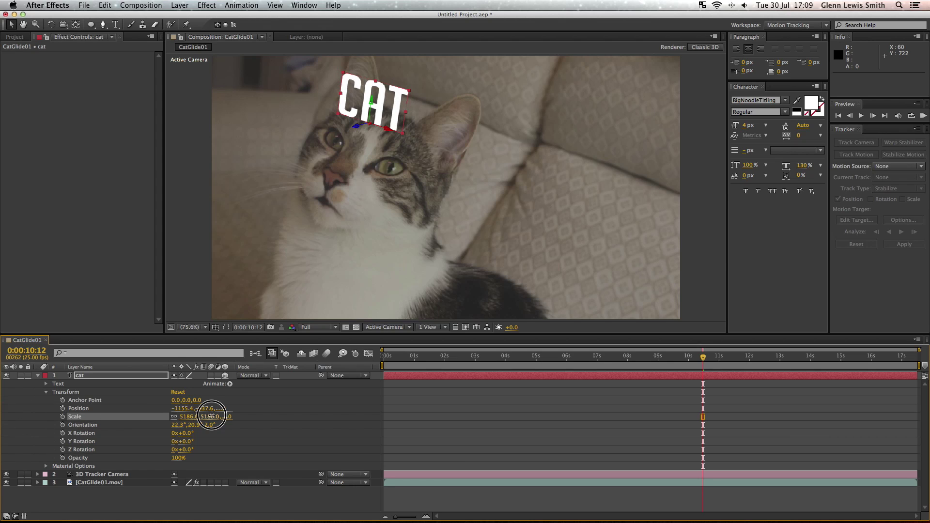
left_click_drag(212, 415, 5, 417)
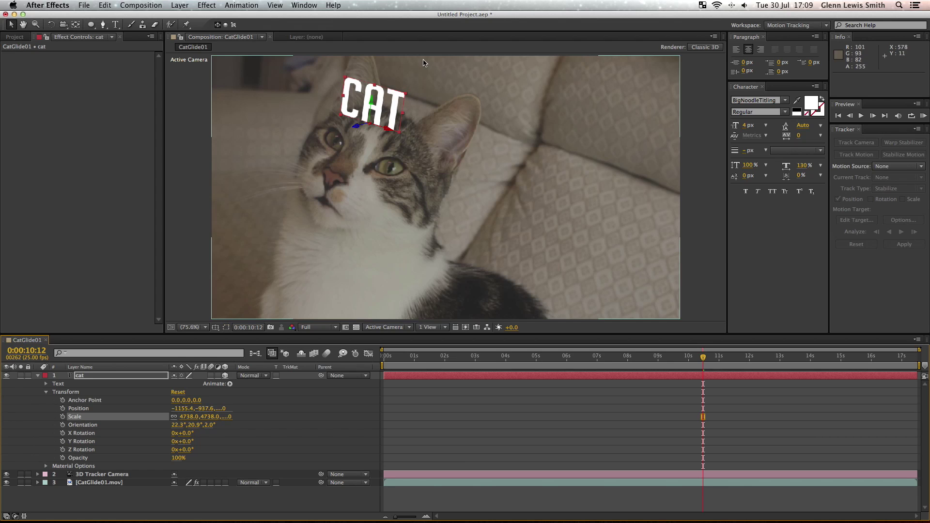
left_click(405, 96)
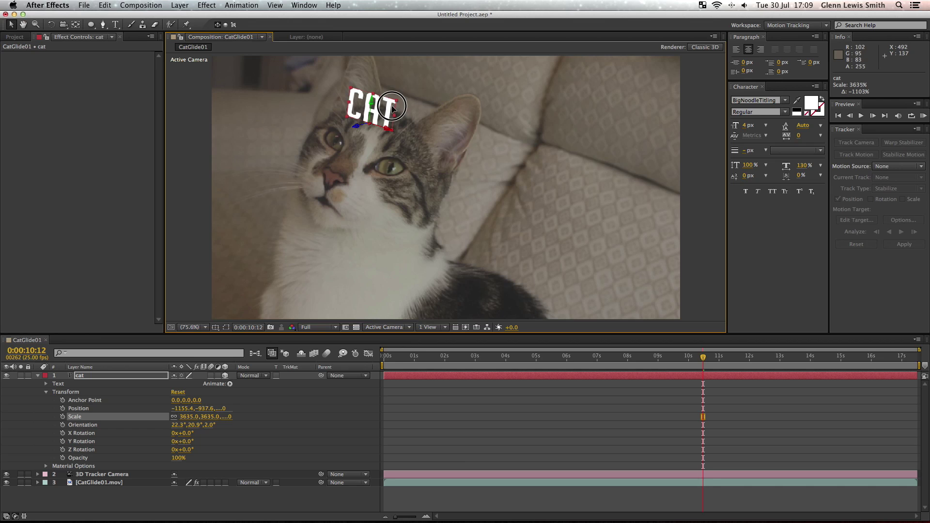
left_click_drag(392, 109, 395, 106)
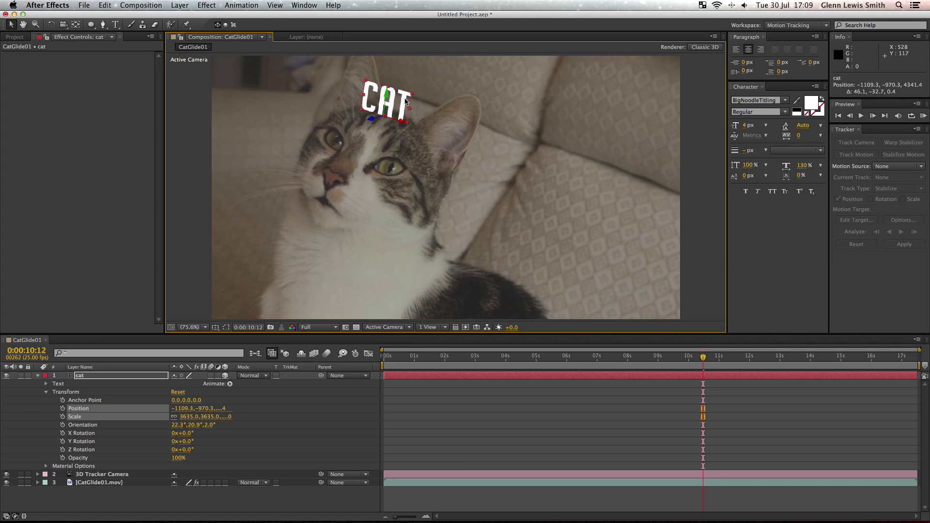
key("super+z")
Scrub and play the composition to check how the CAT text follows the cat's head.
left_click_drag(702, 359, 794, 369)
left_click(722, 420)
key("space")
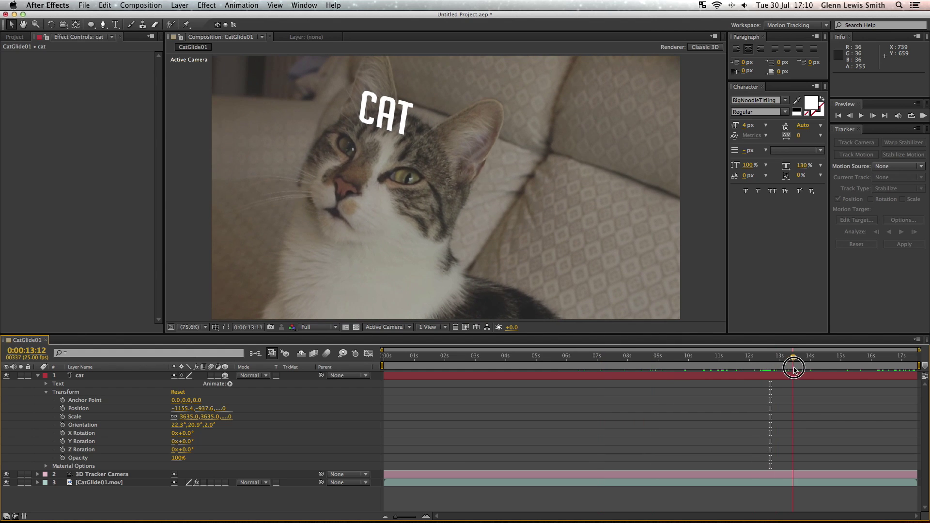
Set the CAT layer's orientation to 22.3°, 20.9°, 9.0° and its anchor point to -2.0, 3.0, 0.0 to lift it above the head.
left_click(759, 377)
left_click_drag(208, 425, 212, 425)
left_click_drag(175, 400, 175, 401)
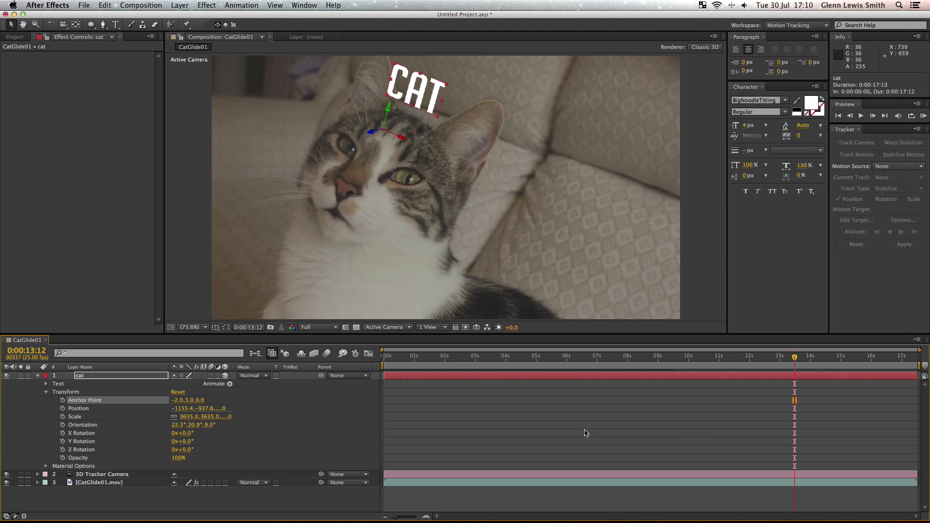
left_click(761, 424)
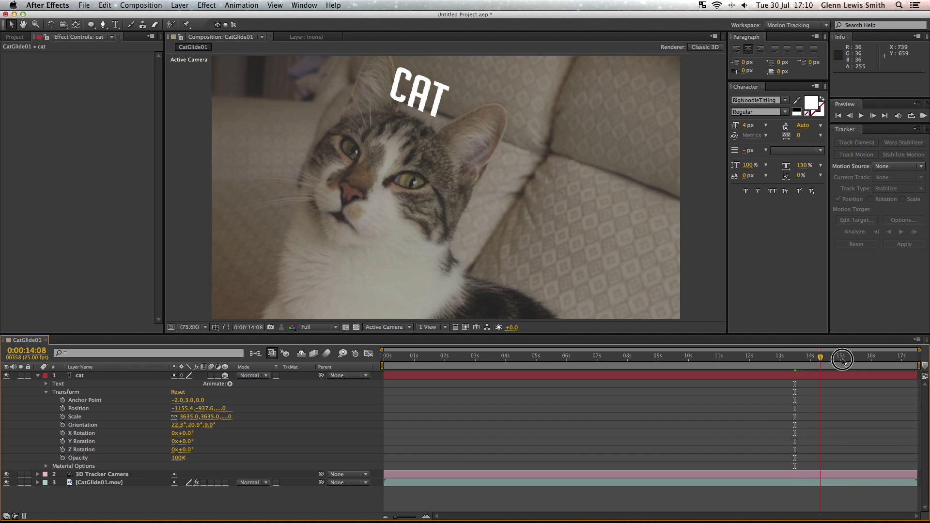
Duplicate the CAT layer at 0:00:13:03 and set the copy's anchor point to -15.0, 0.0, 0.0 to place it beside the cat.
left_click_drag(843, 361, 784, 386)
left_click(788, 379)
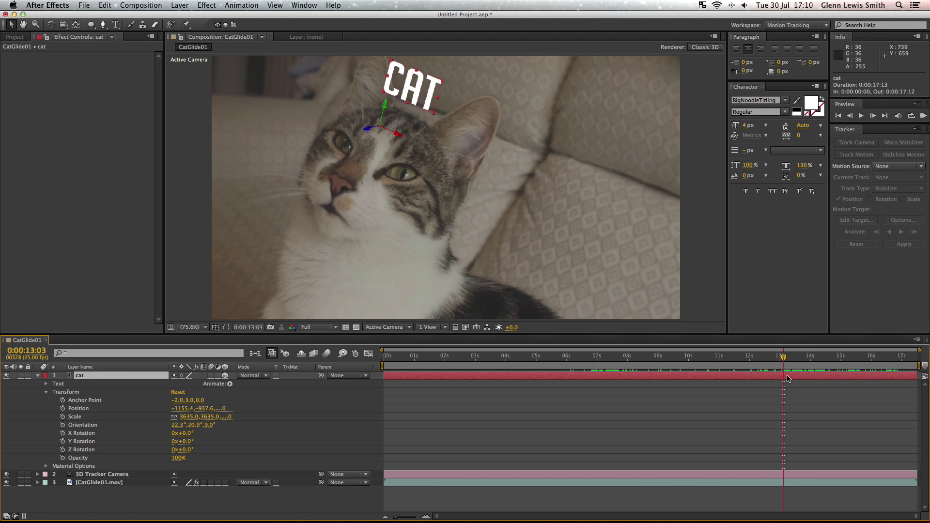
key("super+d")
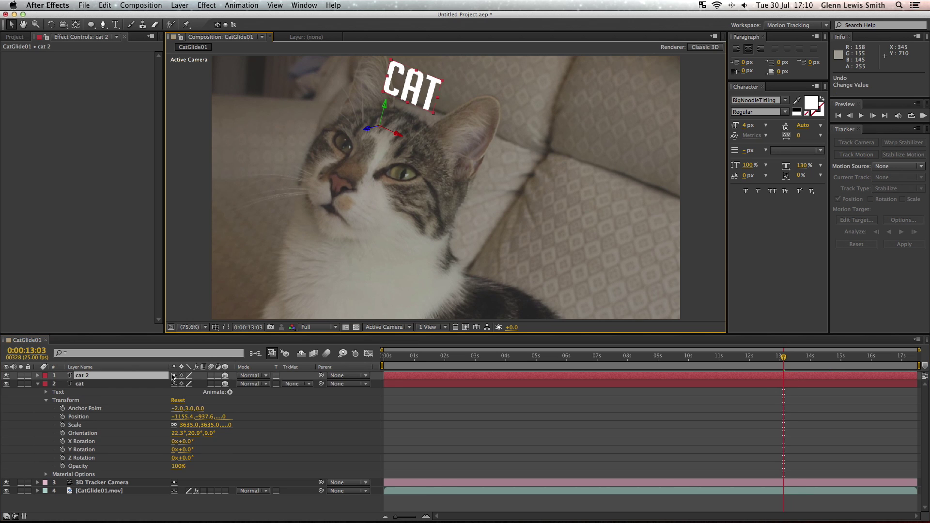
key("a")
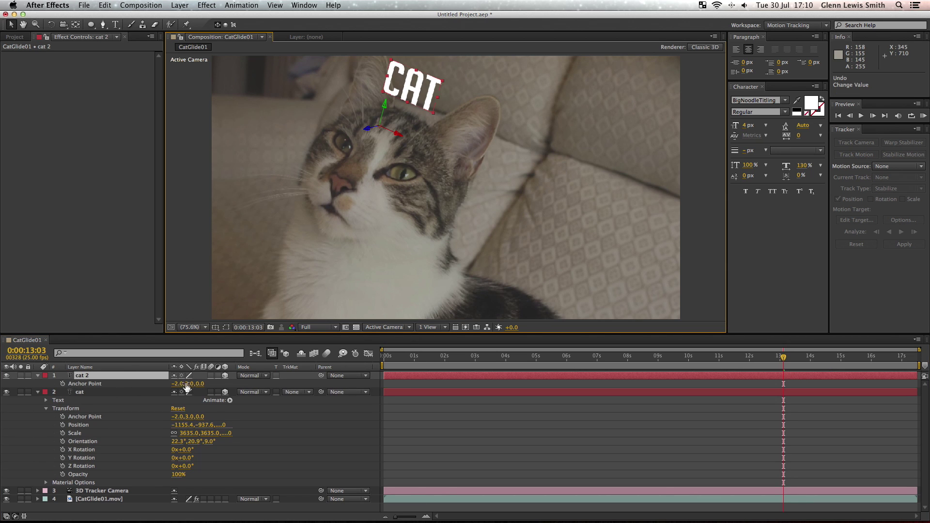
left_click_drag(187, 386, 194, 384)
Replace the duplicated text with "EXTREMELY DANGEROUS" and set its font size to 2 px.
double_click(534, 184)
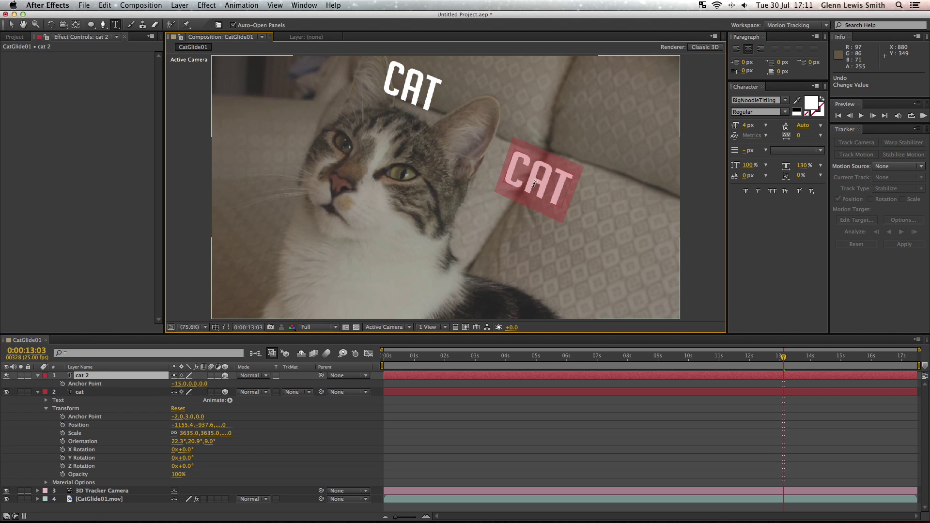
type("EXTREMELY")
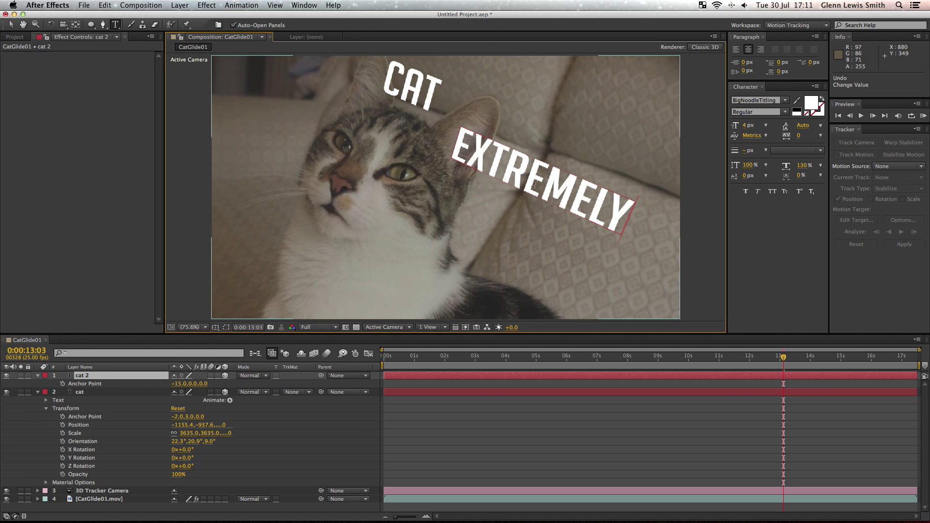
type(" DANGEROUS")
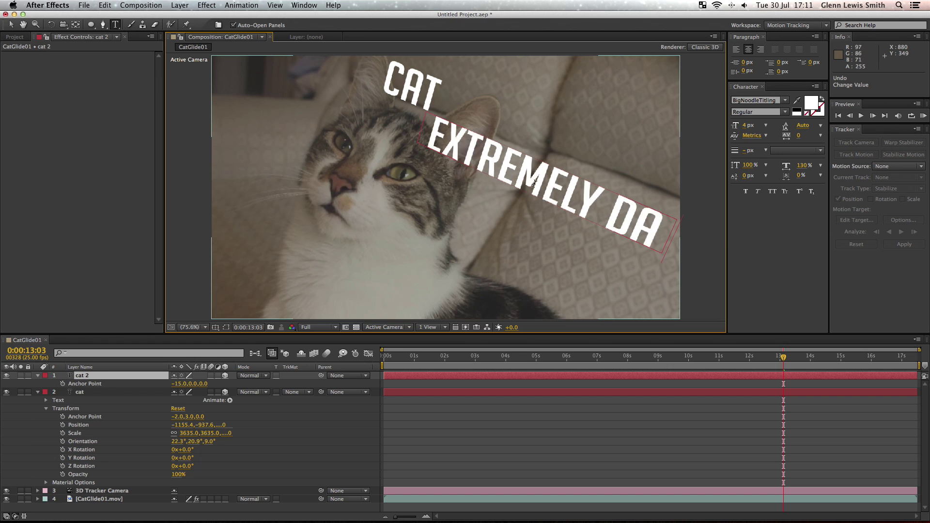
key("super+a")
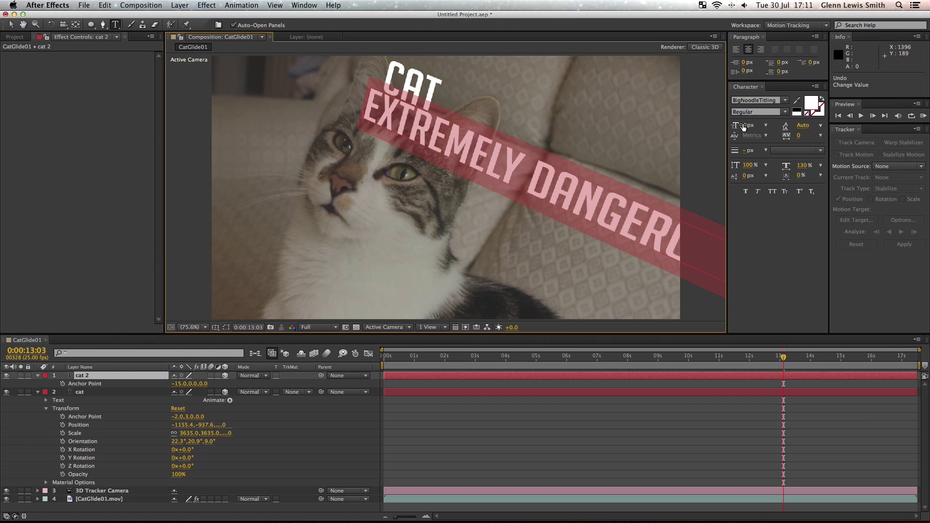
left_click_drag(748, 125, 743, 125)
Add a second line reading "CALL POLICE IF SEEN" and set both lines to a 2 px font size.
left_click(636, 232)
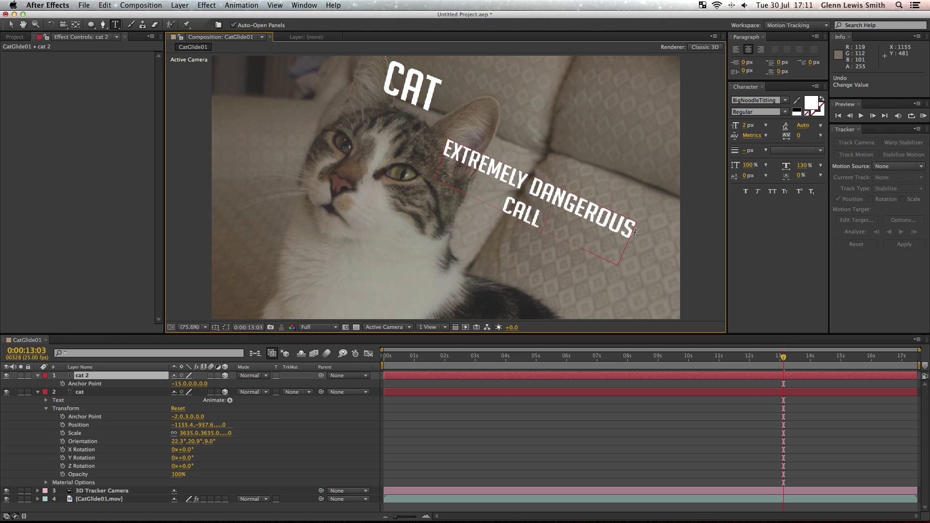
type("CALL POLICE IF SEEN")
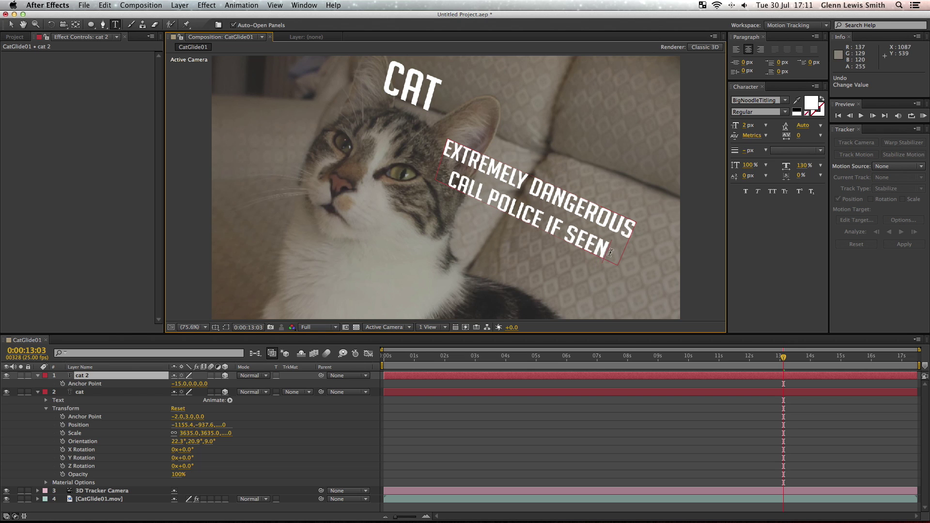
left_click_drag(611, 252, 428, 145)
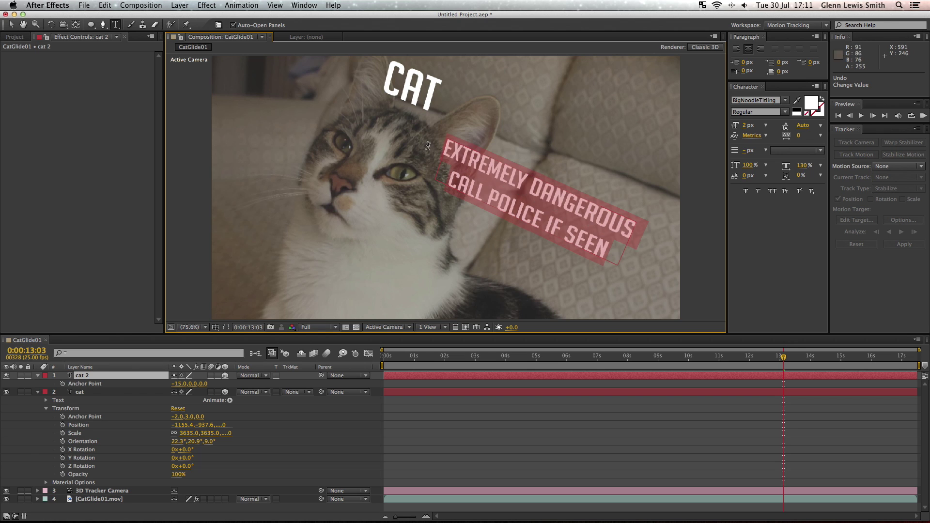
left_click_drag(744, 127, 741, 127)
type("2")
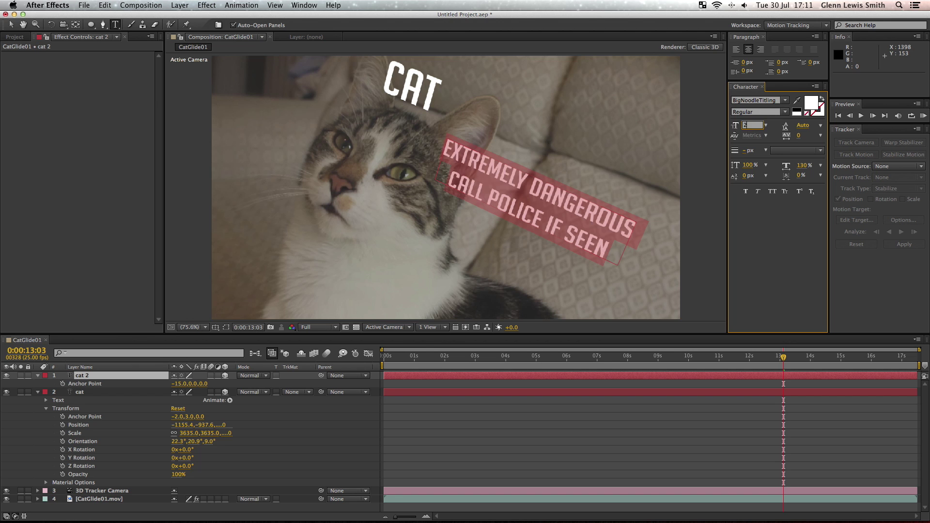
left_click(607, 242)
left_click(11, 24)
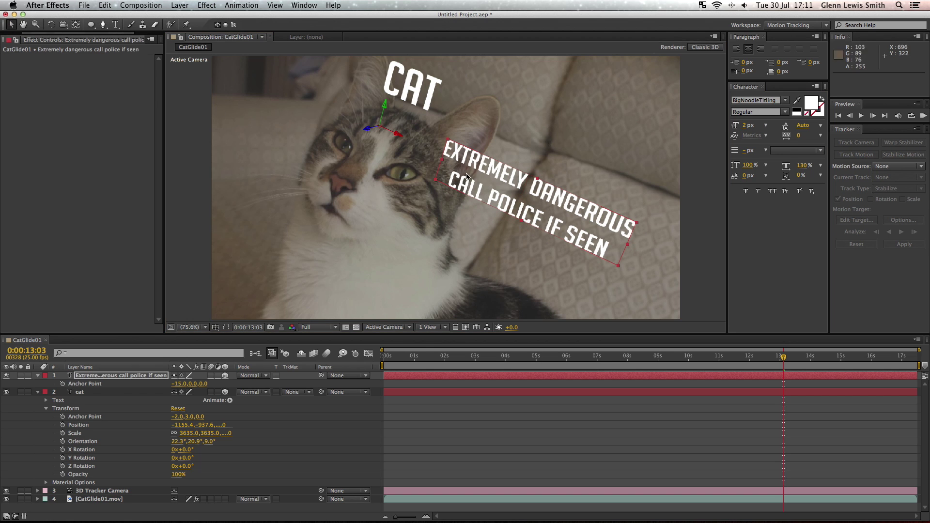
Scale the warning text layer down to about 2692% and set its anchor point to -24.0, 1.0, 0.0.
mouse_move(182, 384)
left_mouse_down()
mouse_move(174, 385)
mouse_move(190, 384)
left_mouse_up()
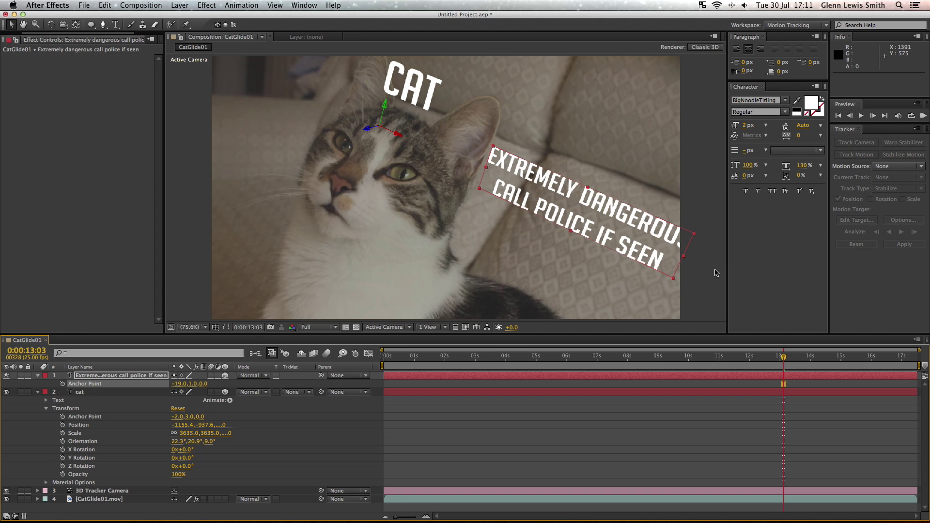
left_click_drag(674, 279, 663, 267)
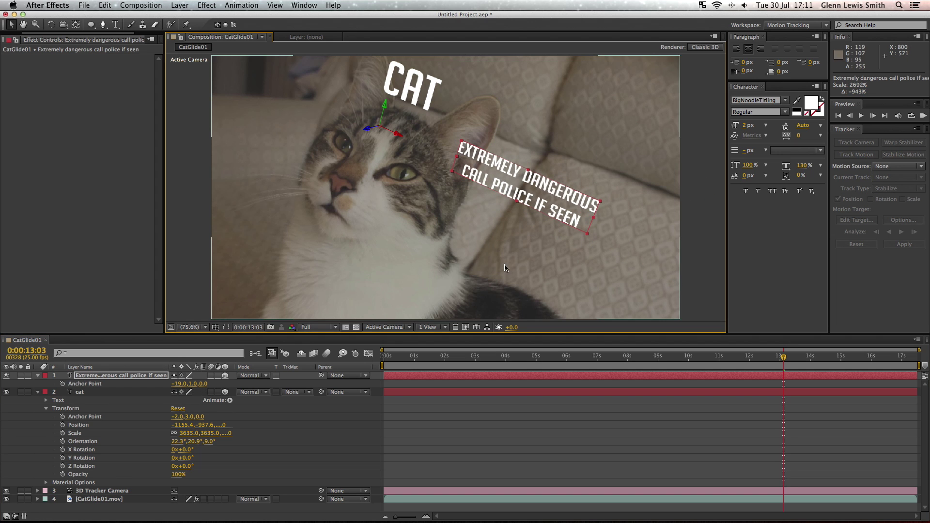
left_click_drag(180, 383, 174, 384)
left_click(517, 430)
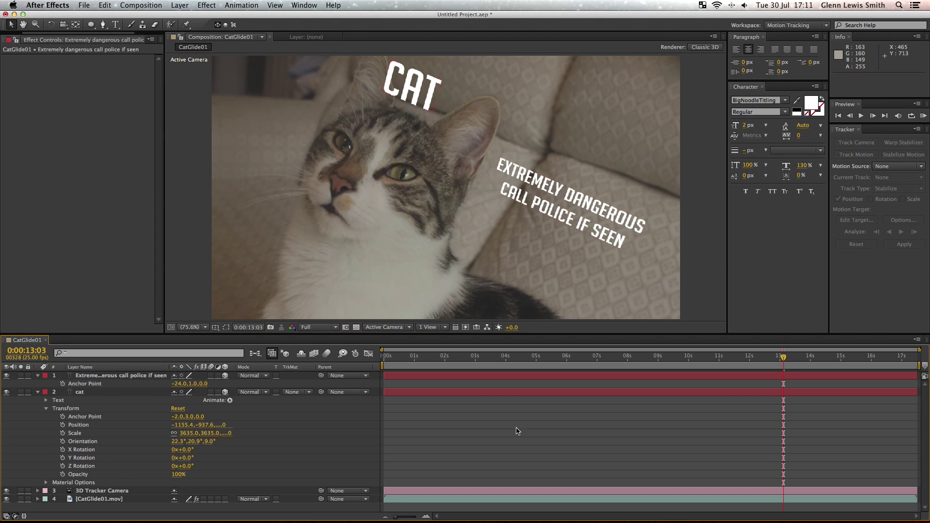
Set the warning text's anchor point to -22.0, 1.0, 0.0 and scrub the shot to check its placement.
left_click_drag(782, 356, 785, 378)
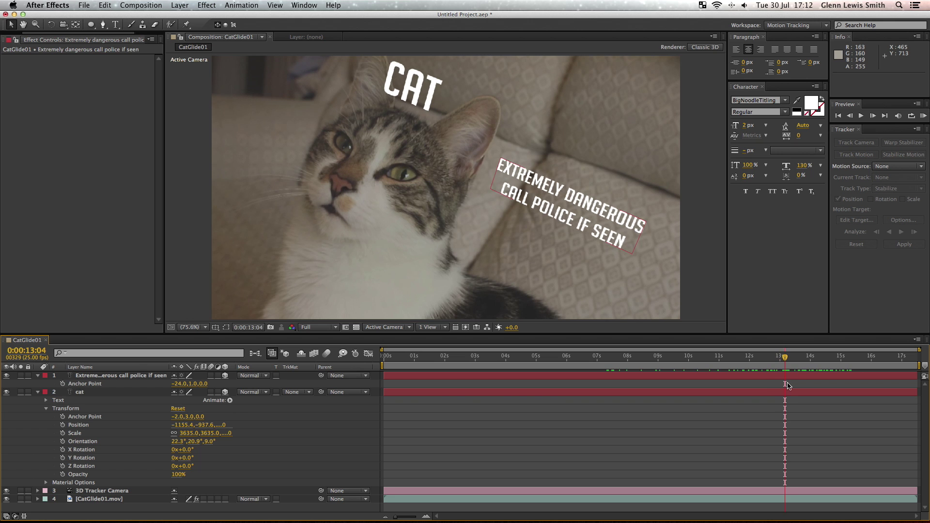
left_click(491, 393)
left_click(403, 382)
left_click_drag(178, 384, 174, 384)
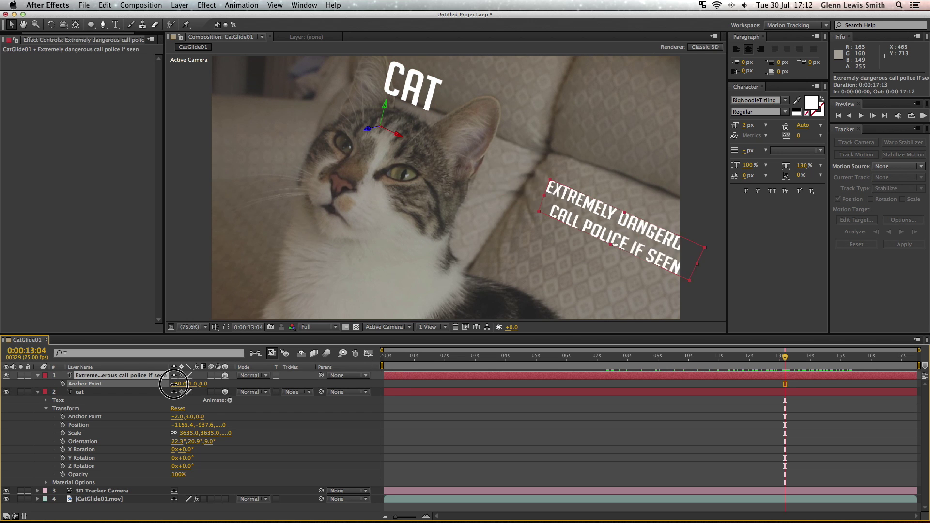
left_click(573, 433)
left_click_drag(770, 369, 875, 386)
left_click(819, 377)
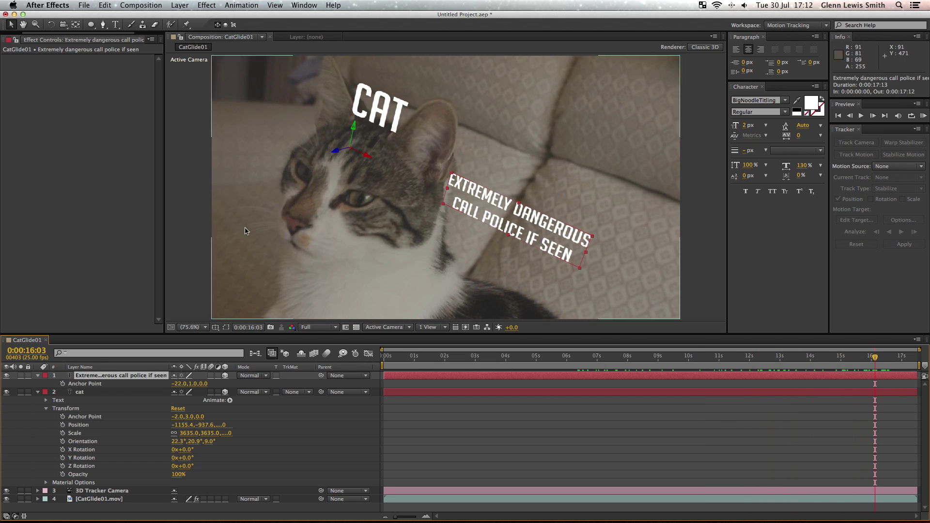
Fit the whole composition in the viewer and scrub back to 0:00:09:19 to check how both texts follow the cat.
left_click(34, 36)
left_click(14, 39)
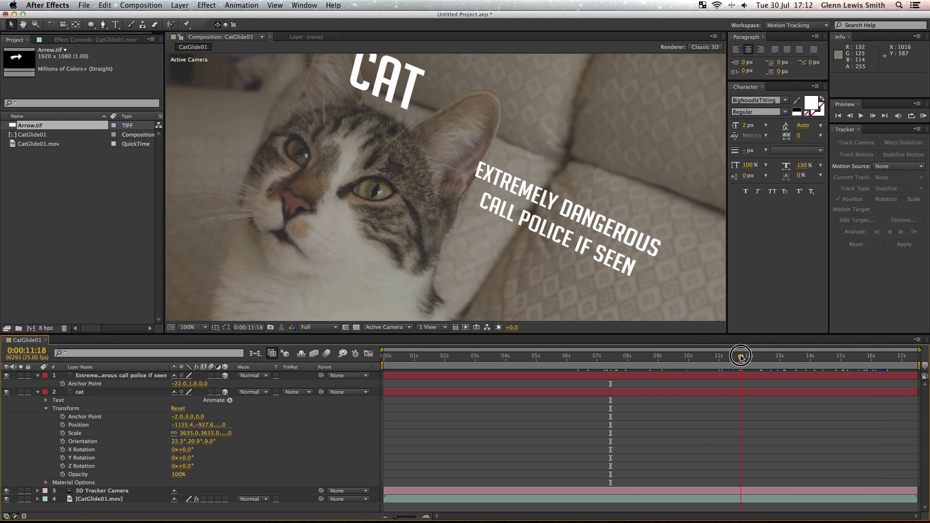
scroll(547, 211, "down", 2)
left_click(205, 327)
left_click(206, 345)
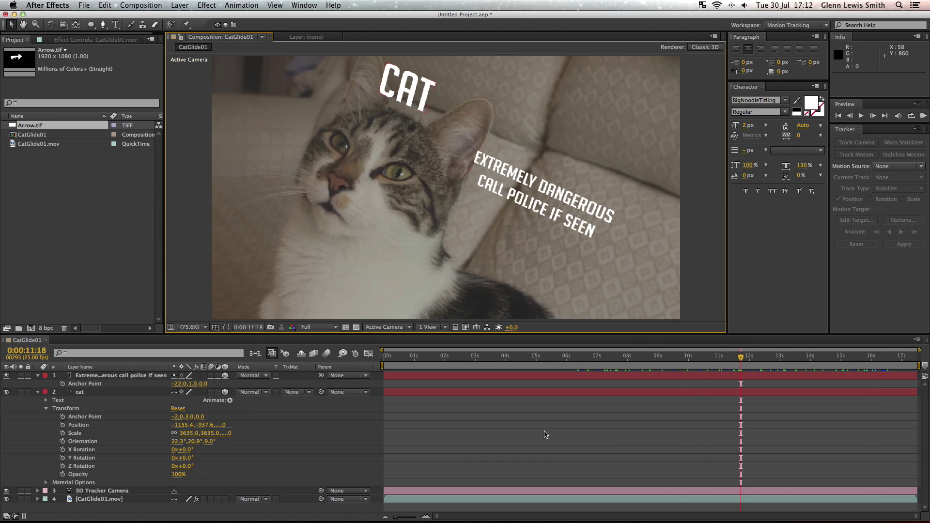
left_click(750, 358)
left_click_drag(749, 357, 681, 370)
Reveal the anchor points of both text layers and start keyframing the CAT layer's anchor point at 0:00:09:19.
left_click(662, 373)
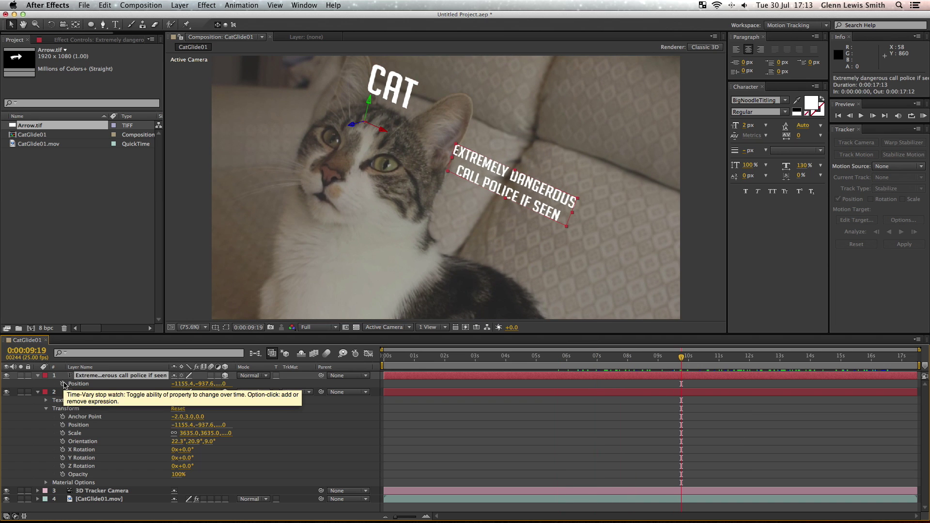
left_click(472, 394)
key("a")
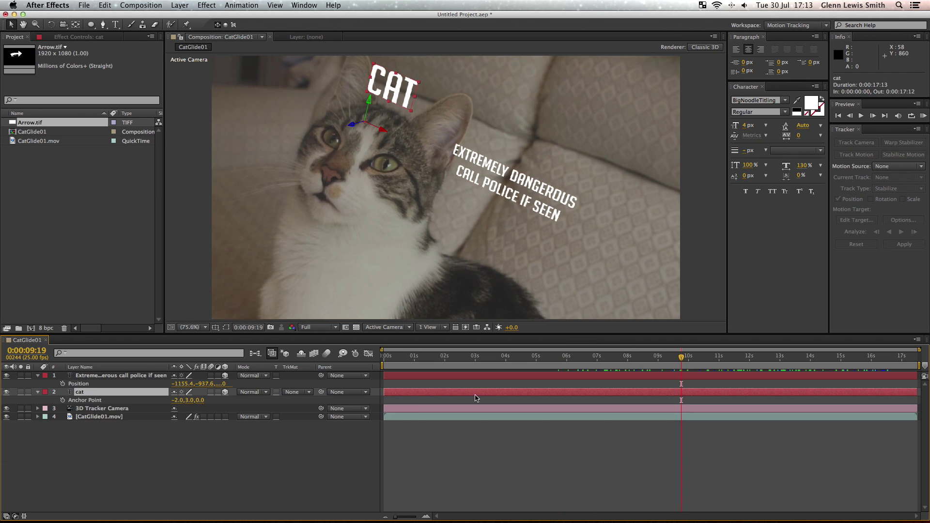
left_click(488, 377)
key("a")
left_click(503, 400)
left_click(444, 393)
Keyframe the CAT layer's anchor point at -2.0, 10.0, 0.0 at 0:00:08:07 so the text starts above the frame.
left_click_drag(686, 362, 636, 366)
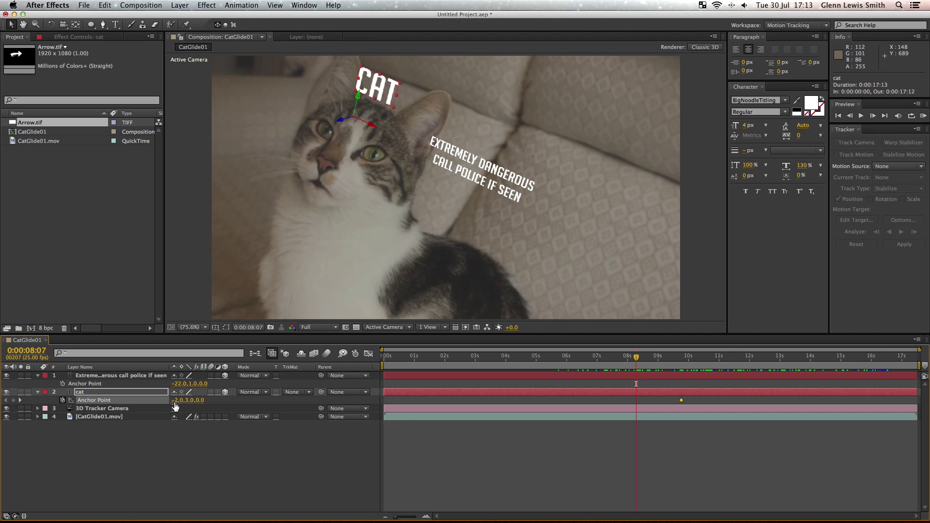
left_click_drag(175, 401, 190, 400)
key("Page_Down")
key("Page_Down")
key("Page_Down")
key("Page_Down")
key("Page_Down")
key("Page_Down")
key("Page_Down")
key("Page_Down")
key("Page_Down")
key("Page_Down")
key("Page_Down")
key("Page_Down")
key("Page_Down")
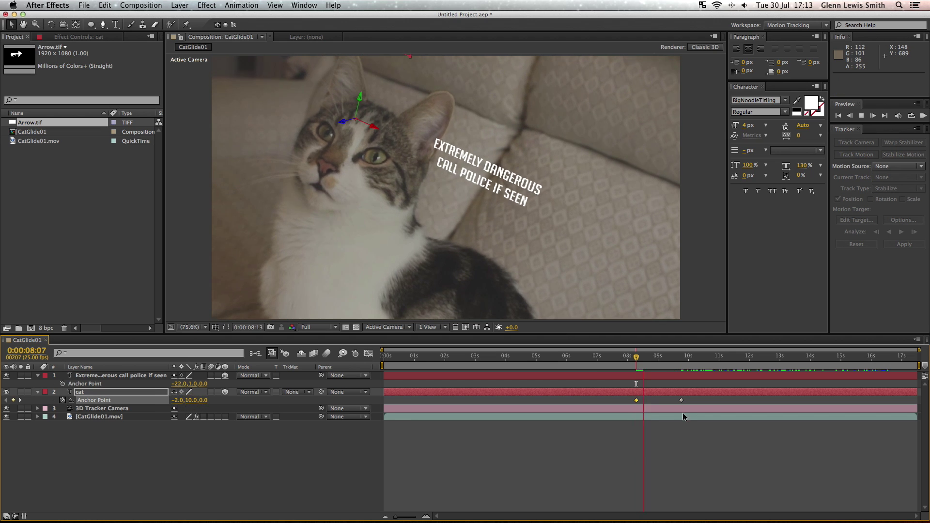
Move the CAT layer's second anchor point keyframe to 0:00:08:17 and preview the faster drop-in.
left_click_drag(681, 400, 648, 401)
left_click(630, 367)
key("space")
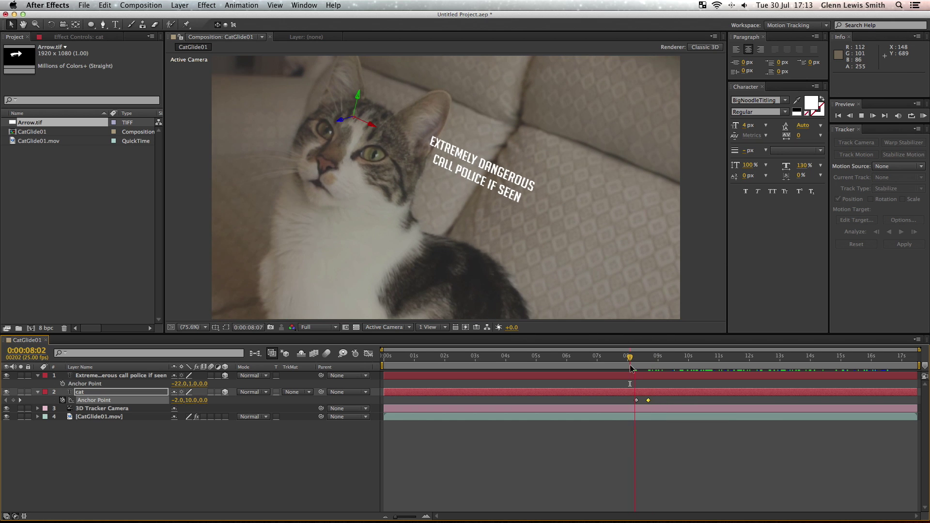
Add an anchor point keyframe of -2.0, 4.0, 0.0 to the CAT layer at 0:00:08:19 for a bounce.
scroll(650, 417, "up", 5)
mouse_move(652, 360)
left_mouse_down()
mouse_move(625, 364)
mouse_move(635, 363)
left_mouse_up()
scroll(650, 417, "down", 2)
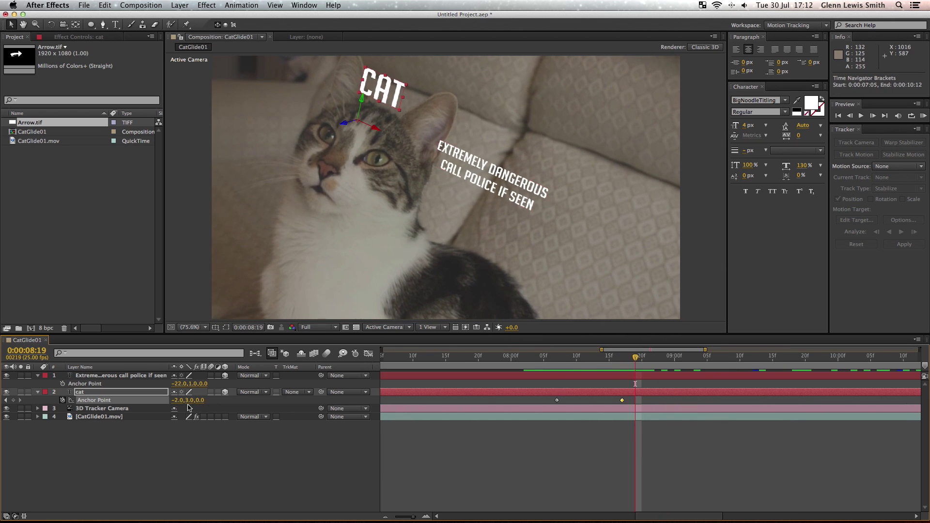
mouse_move(189, 408)
left_mouse_down()
mouse_move(178, 407)
mouse_move(186, 402)
left_mouse_up()
key("super+z")
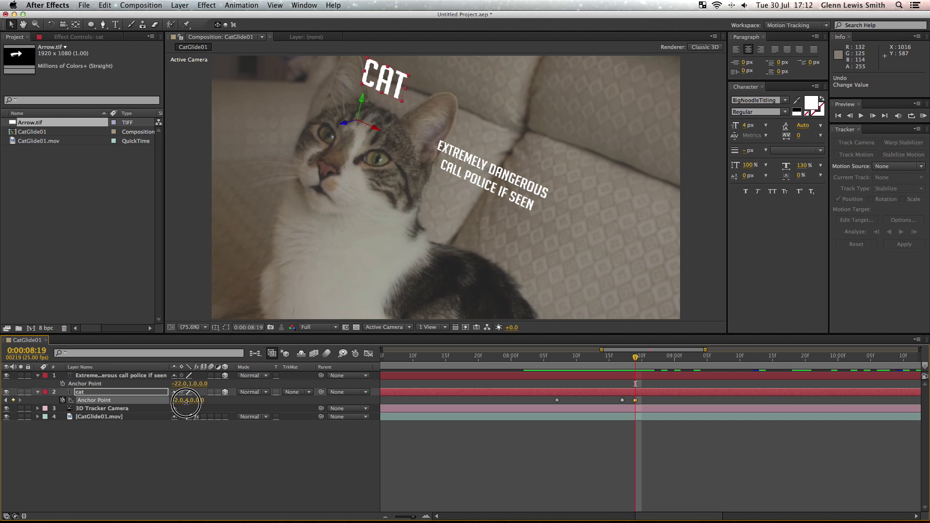
Copy the CAT layer's 0:00:08:17 anchor point keyframe to 0:00:08:21 and preview the bounce.
key("Page_Down")
key("Page_Down")
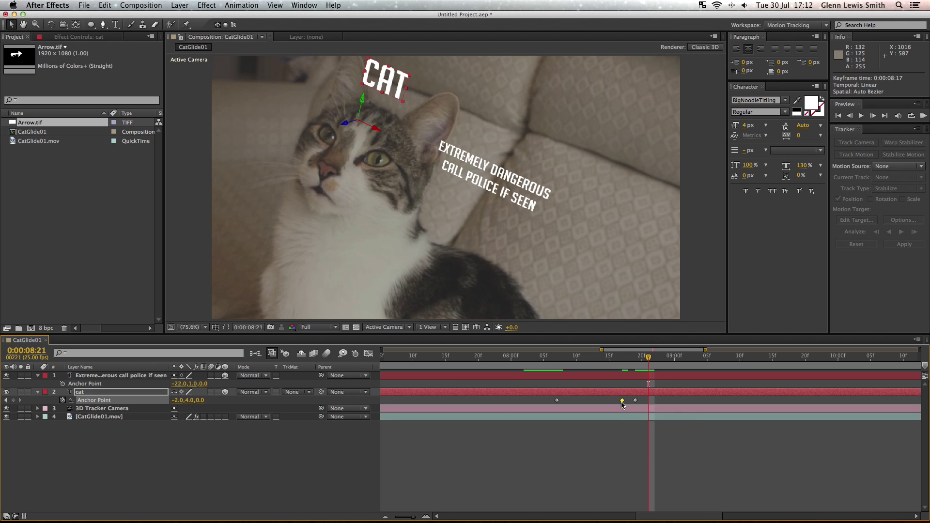
key("super+c")
key("super+v")
left_click(611, 359)
key("space")
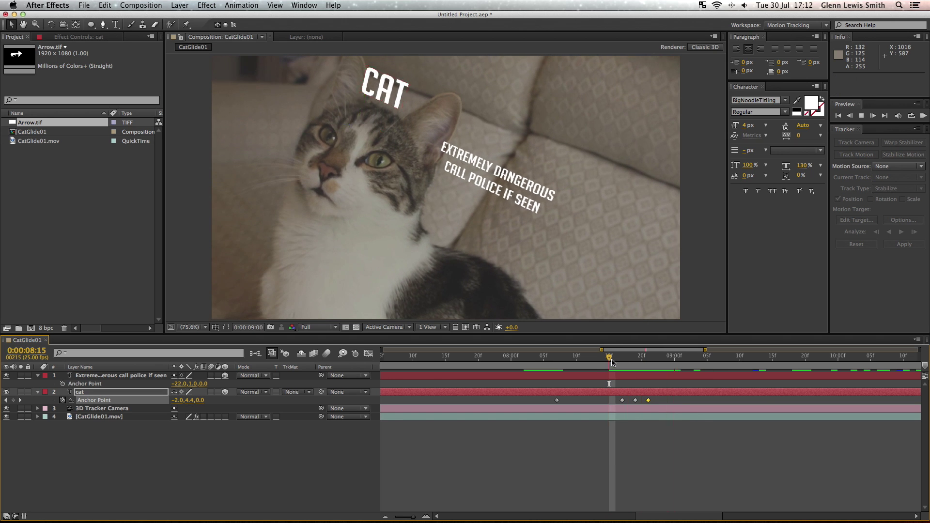
Move the bounce's middle anchor point keyframe to 0:00:08:18 and preview the CAT text's drop from 0:00:08:05.
left_click_drag(612, 363, 636, 363)
key("alt+Left")
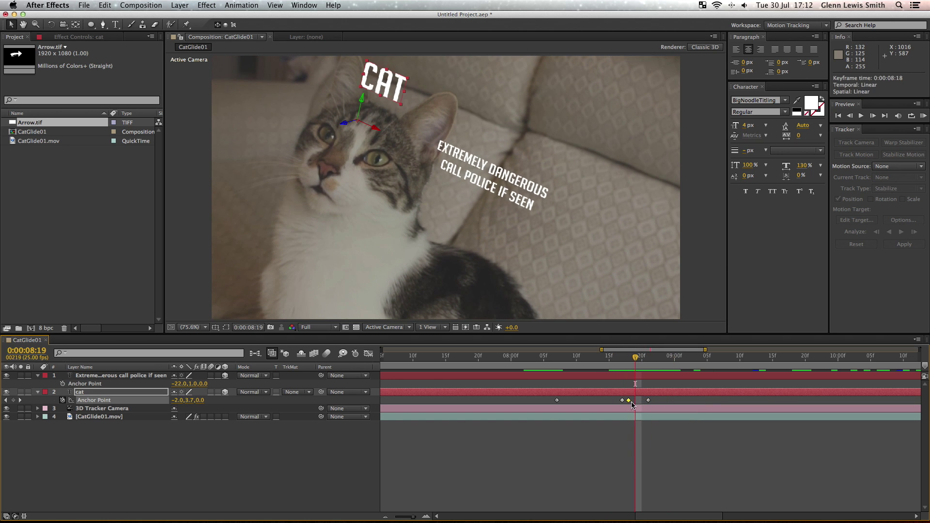
left_click(543, 358)
key("space")
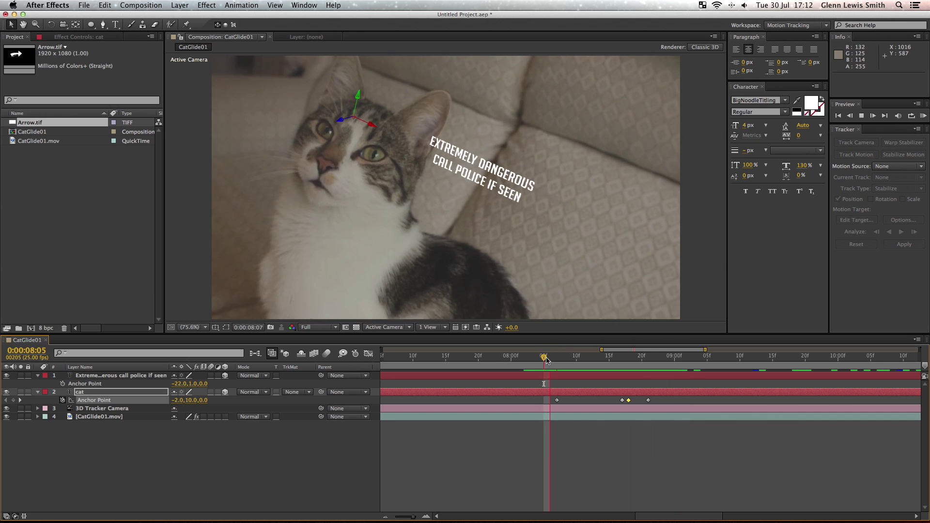
Shift the CAT layer's last three anchor point keyframes about four frames earlier and preview from 0:00:08:06.
key("space")
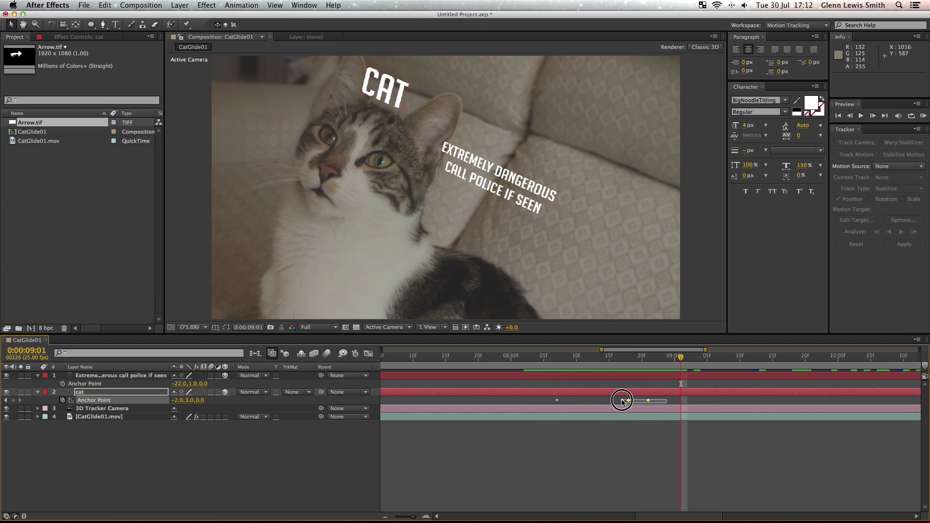
left_click(548, 357)
key("space")
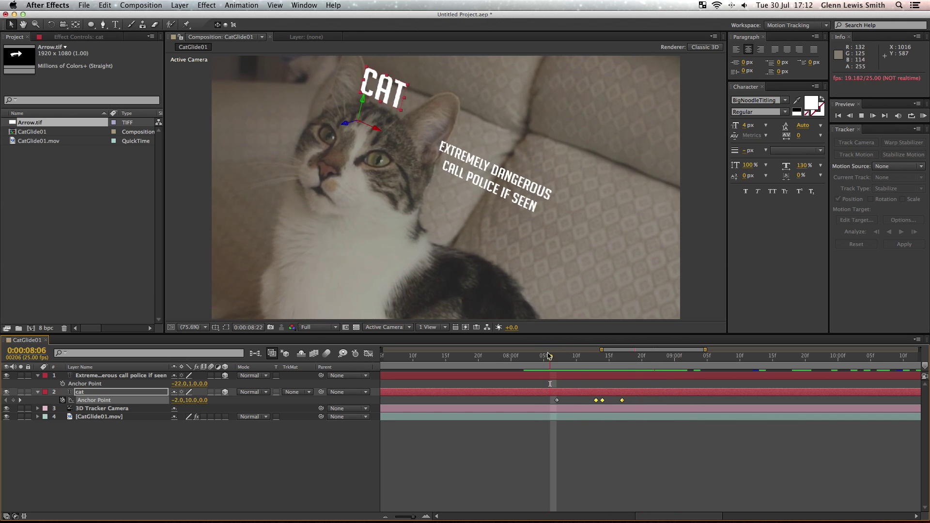
Apply Easy Ease to all of the CAT layer's anchor point keyframes and preview the drop from 0:00:08:05.
left_click_drag(639, 398, 568, 401)
right_click(557, 401)
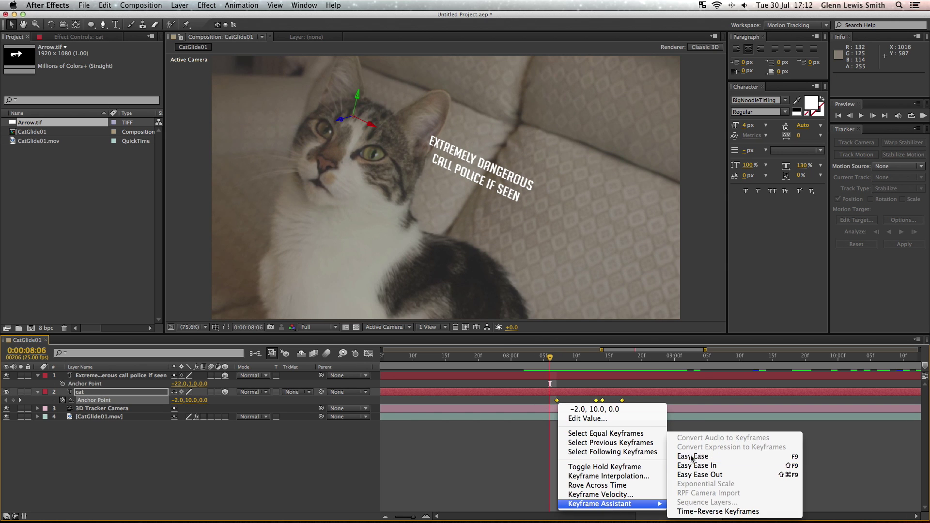
left_click(691, 458)
key("space")
left_click(543, 357)
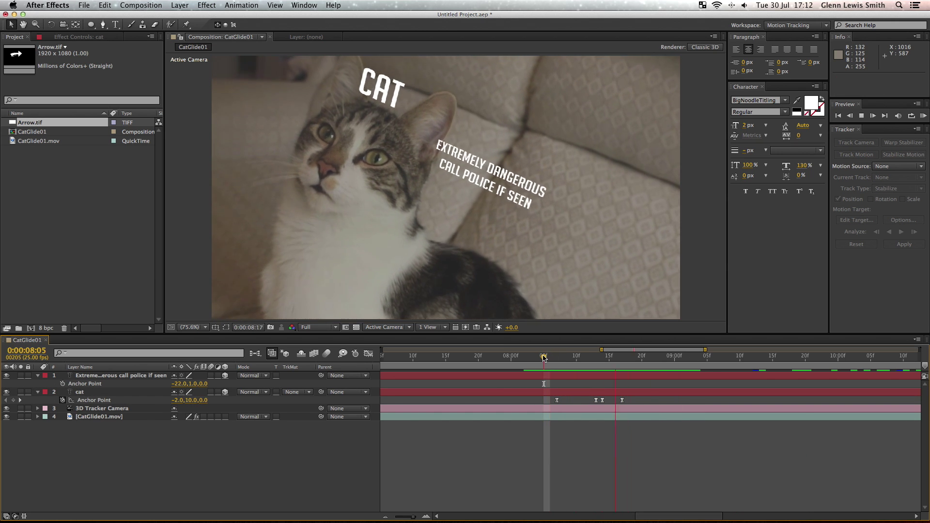
left_click(543, 357)
key("space")
Enlarge the EXTREMELY DANGEROUS CALL POLICE IF SEEN text to 3480% scale at 0:00:08:17.
left_click_drag(654, 357, 626, 357)
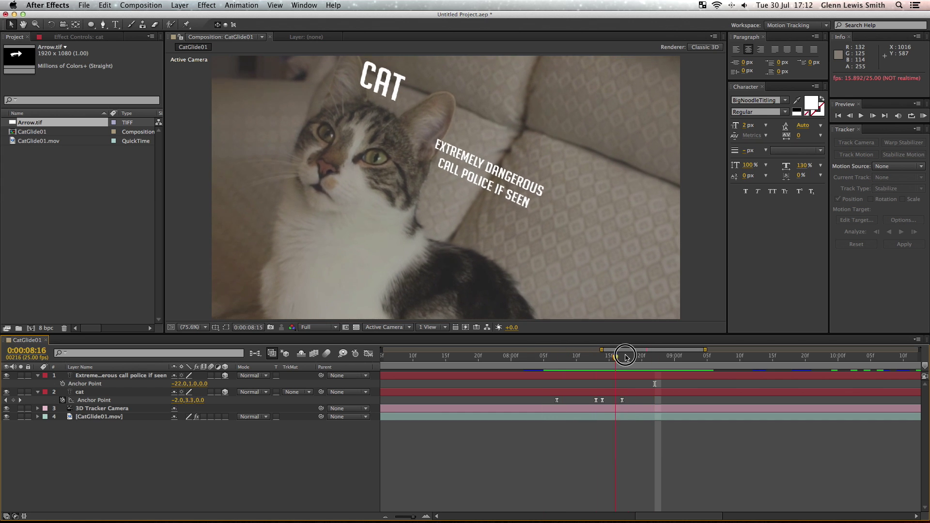
left_click(623, 357)
left_click(515, 192)
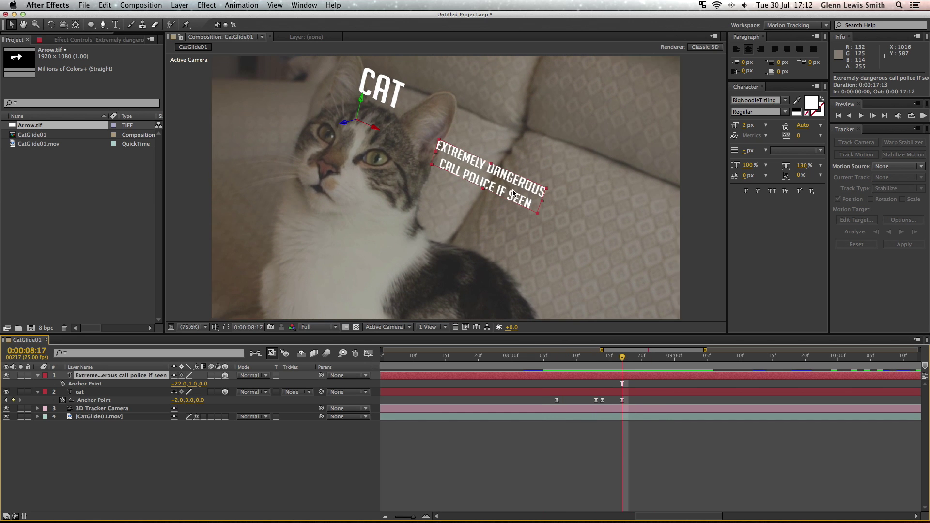
left_click_drag(537, 213, 590, 240)
Set the warning text's anchor point X to -20.0 and start keyframing its anchor point at 0:00:08:17.
left_click_drag(562, 358, 571, 475)
left_click_drag(179, 383, 181, 384)
left_click(62, 384)
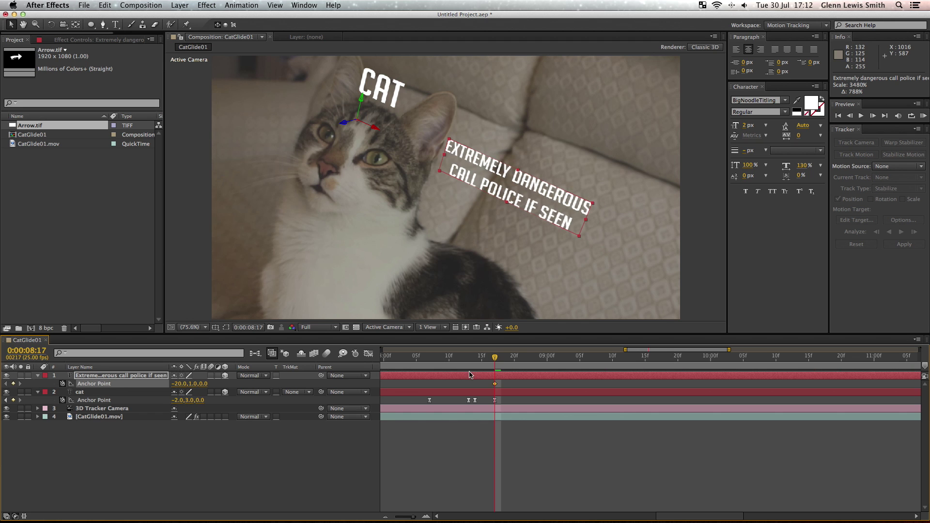
left_click_drag(178, 386, 187, 385)
Move the warning text's anchor point keyframe to 0:00:09:07 and apply Easy Ease to it.
left_click(468, 358)
key("space")
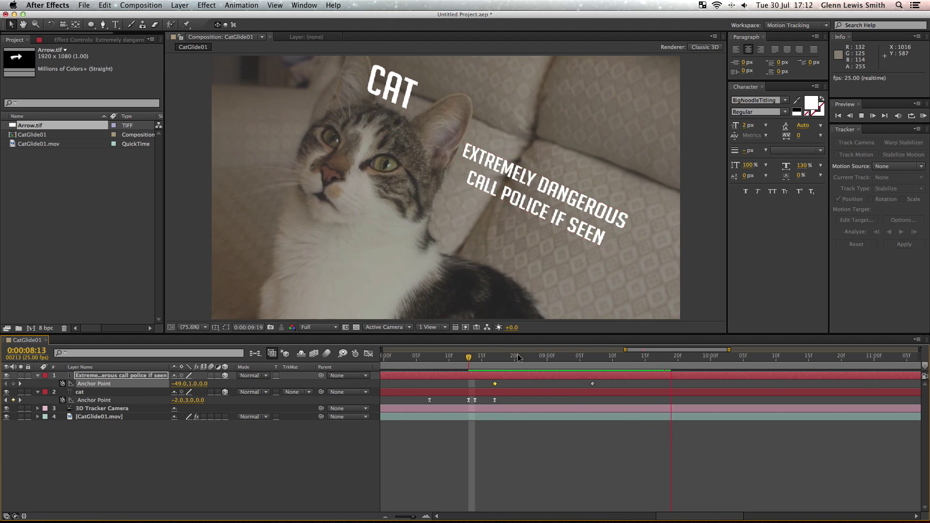
left_click_drag(468, 358, 610, 388)
right_click(592, 384)
left_click(726, 458)
Add an off-screen keyframe with anchor point X -49.0 to the warning text at 0:00:08:17 and preview the slide-in.
key("space")
left_click(495, 357)
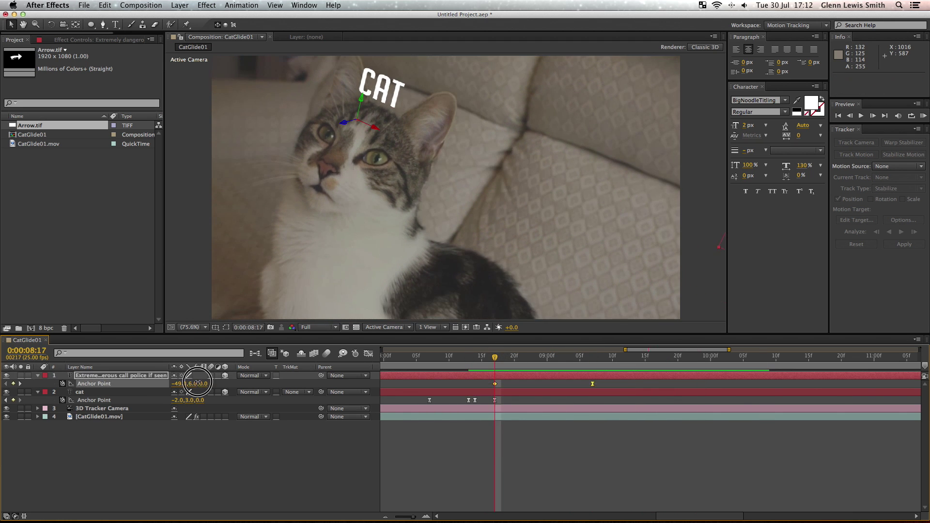
left_click_drag(195, 384, 192, 384)
left_click(438, 434)
key("space")
Preview the warning text's slide-in over a longer range and set its anchor point Y to -2.0.
key("space")
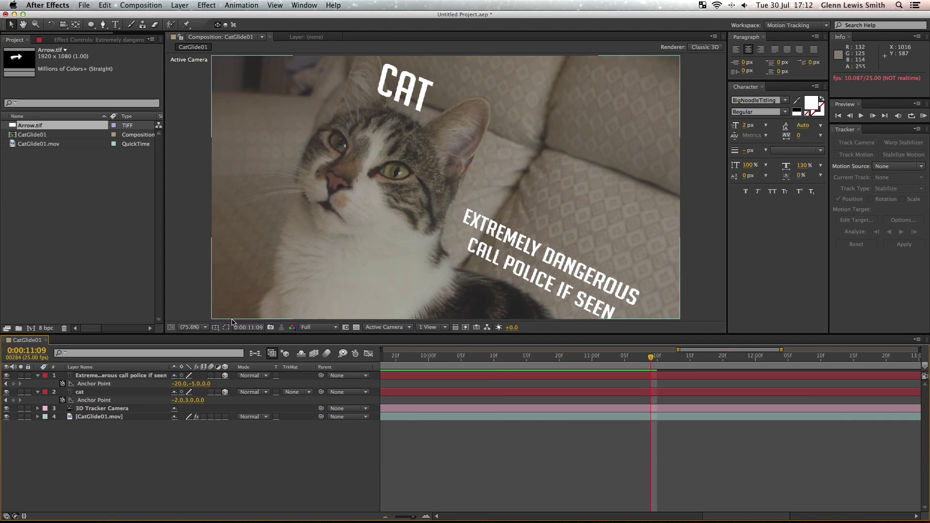
key("period")
left_click(404, 516)
key("comma")
left_click(550, 356)
key("space")
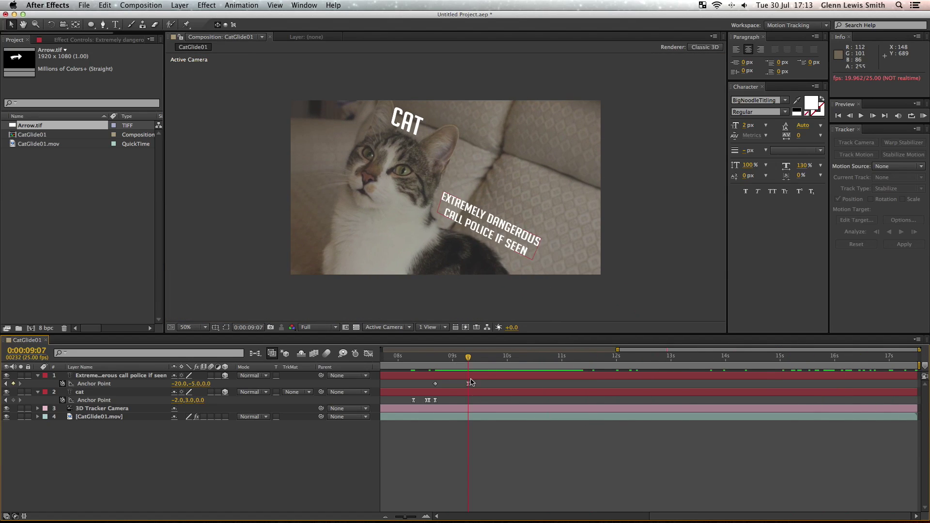
left_click(196, 383)
left_click_drag(196, 384, 196, 384)
left_click(487, 433)
Color the EXTREMELY DANGEROUS line of the warning text dark red.
double_click(506, 212)
left_click_drag(548, 226, 446, 180)
left_click(811, 102)
left_click(679, 297)
left_click(783, 232)
left_click(11, 24)
left_click(415, 314)
Pre-compose the CatGlide01.mov layer as CatGlide3dTrack, moving all attributes into the new composition.
left_click(427, 417)
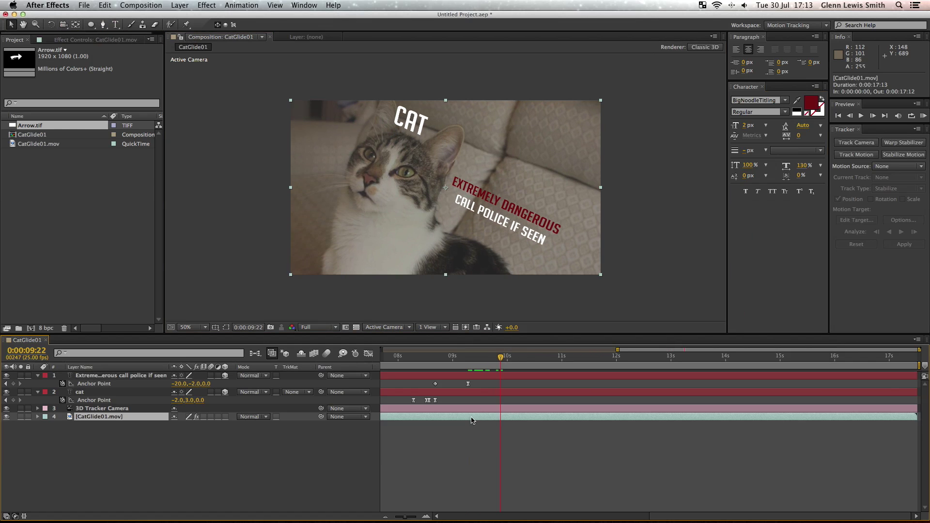
right_click(436, 417)
left_click(448, 442)
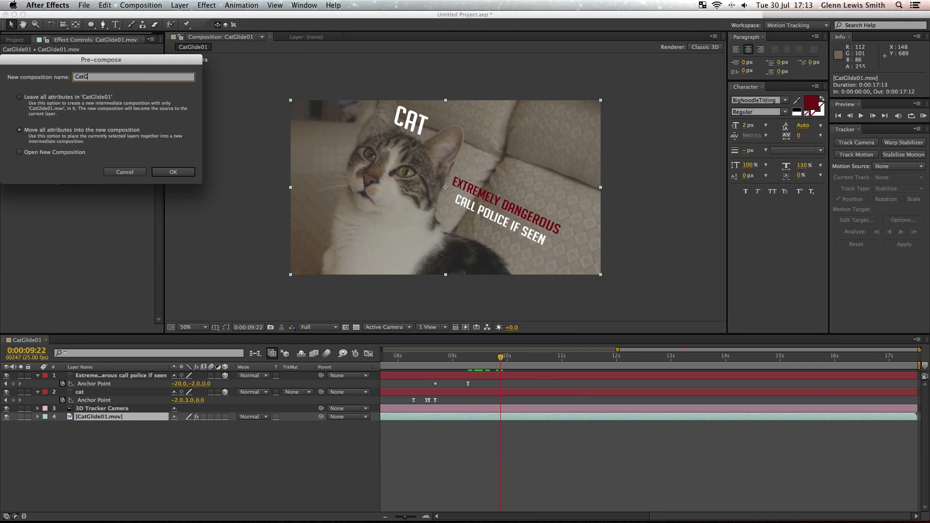
type("CatGlide3dTrack")
left_click(186, 173)
right_click(431, 416)
left_click(429, 457)
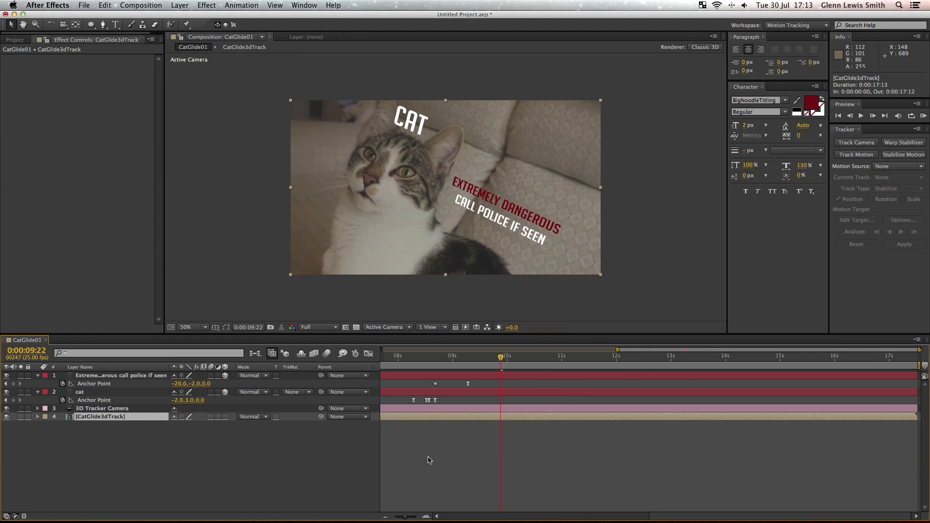
Add a Curves effect to the CatGlide3dTrack layer and shape its Red curve with raised highlights and lowered shadows.
left_click_drag(618, 350, 381, 350)
left_click(206, 6)
mouse_move(237, 87)
left_click(329, 253)
left_click_drag(57, 127, 42, 144)
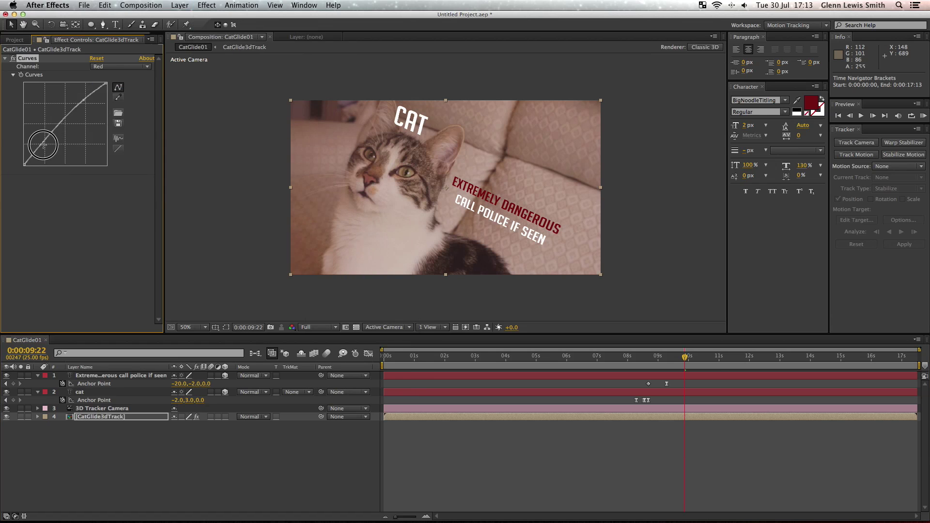
left_click_drag(83, 107, 79, 100)
left_click_drag(45, 145, 47, 149)
Lift the Blue curve's shadows and lower its highlights, and deepen the RGB curve's shadows while raising its midtones.
left_click(120, 67)
left_click(104, 109)
left_click_drag(85, 103, 88, 106)
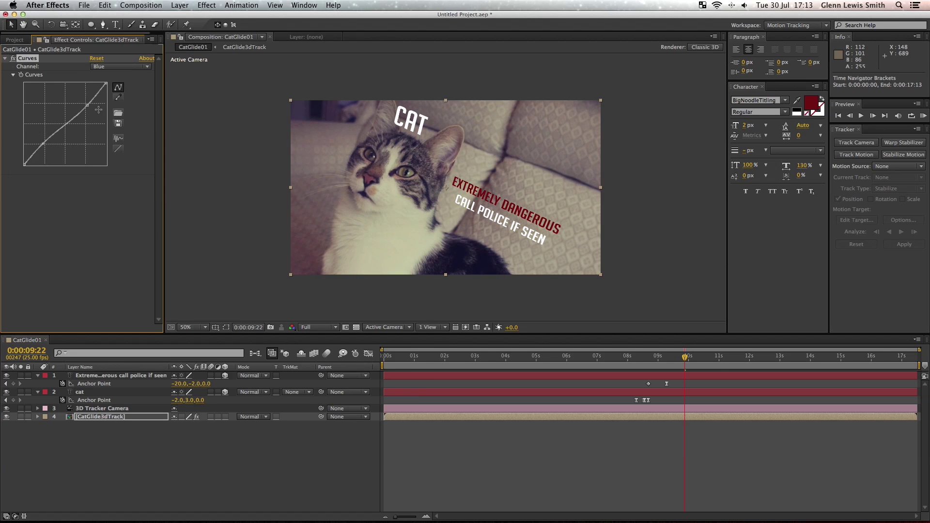
left_click(120, 66)
left_click(102, 74)
scroll(440, 180, "up", 1)
scroll(441, 181, "down", 1)
left_click_drag(684, 358, 681, 358)
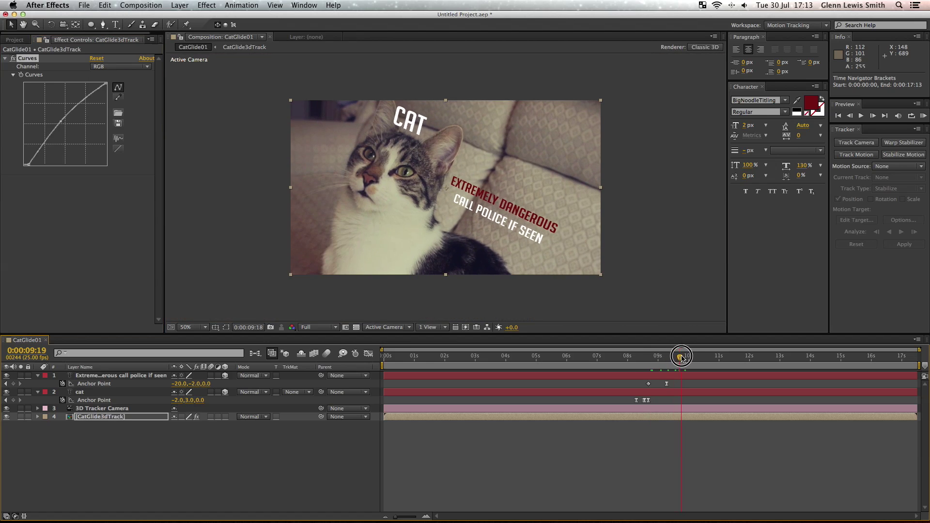
Add a Fast Blur effect with a blurriness of 1.0 to the warning text layer.
left_click(646, 376)
scroll(440, 180, "up", 1)
left_click_drag(556, 156, 506, 131)
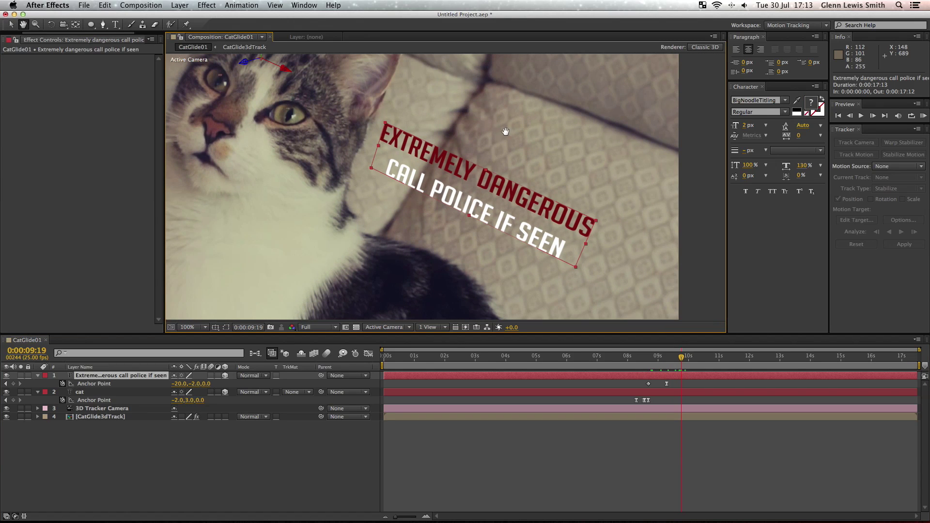
left_click(207, 5)
mouse_move(222, 71)
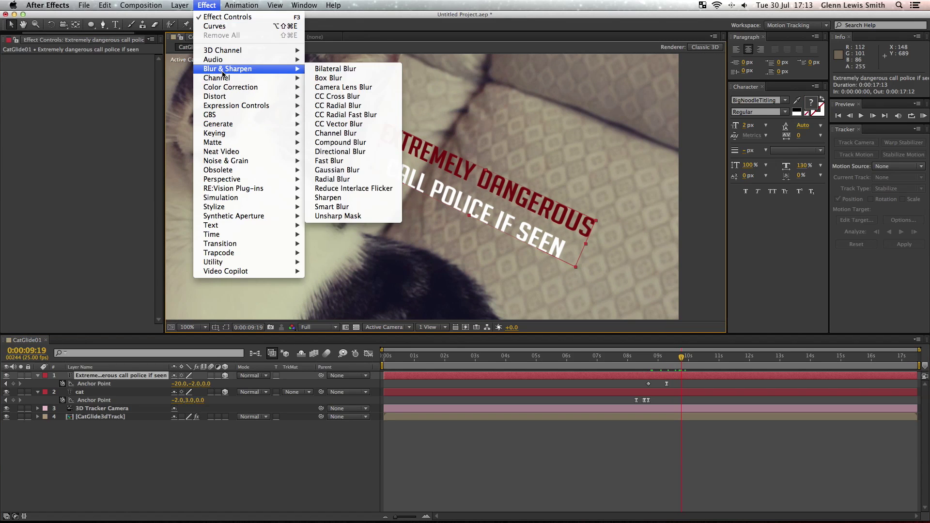
left_click(351, 161)
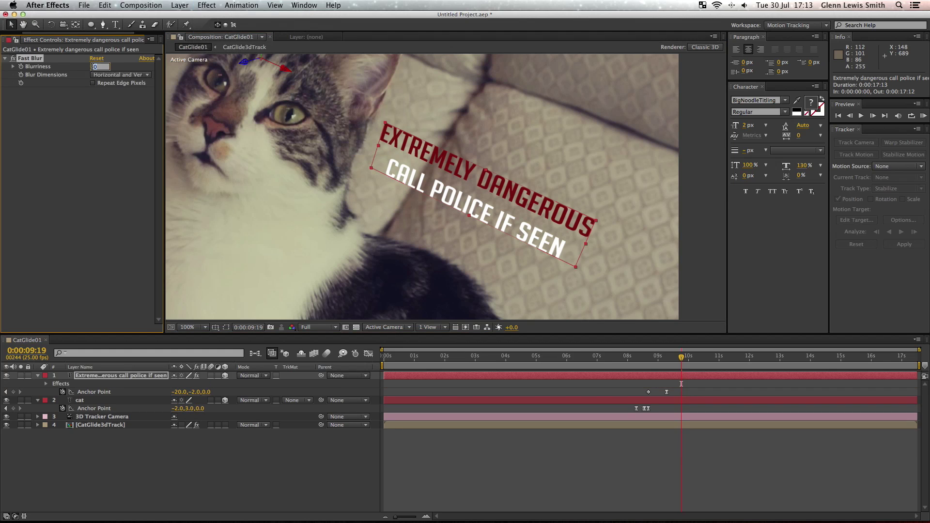
Try pasting onto the CAT layer to give it the Fast Blur, and undo the paste.
left_click(625, 402)
scroll(484, 218, "down", 1)
key("super+v")
left_click(458, 280)
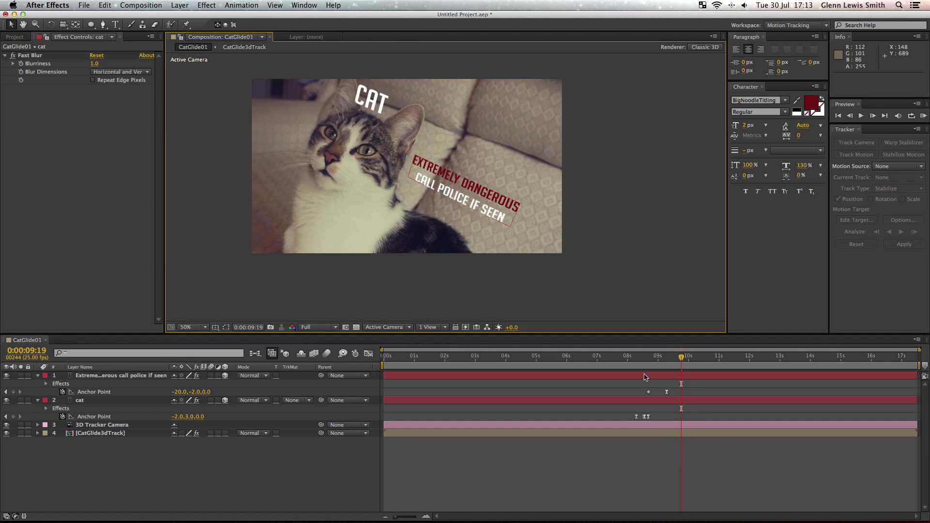
key("super+z")
Copy the warning text's Fast Blur effect onto the CAT layer and preview both text animations from 0:00:08:07.
left_click(678, 378)
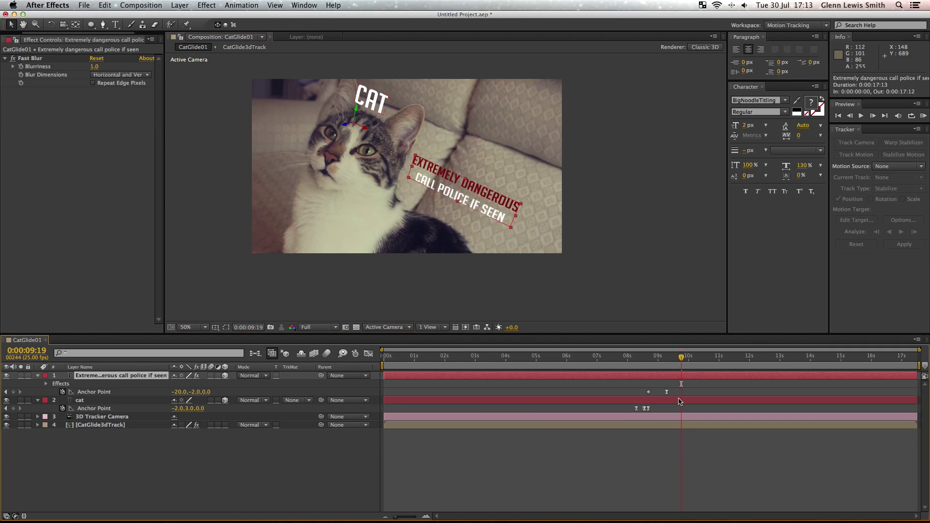
left_click(42, 57)
left_click(687, 401)
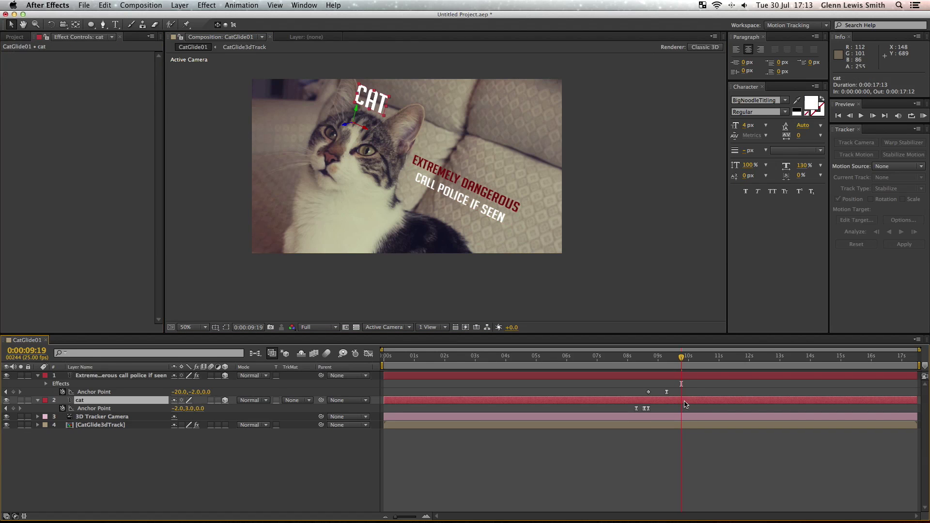
left_click(146, 132)
key("super+v")
key(".")
left_click_drag(347, 144, 389, 230)
left_click(626, 199)
left_click_drag(677, 361, 636, 367)
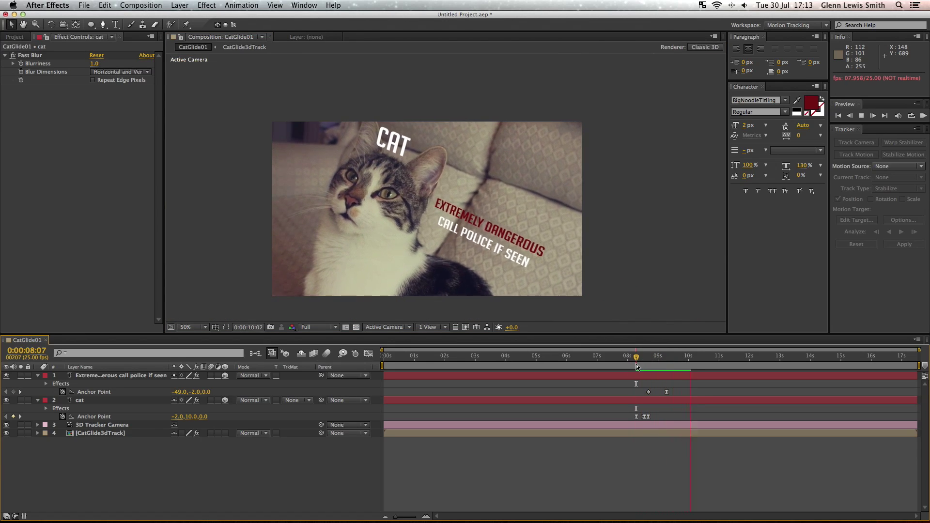
key("space")
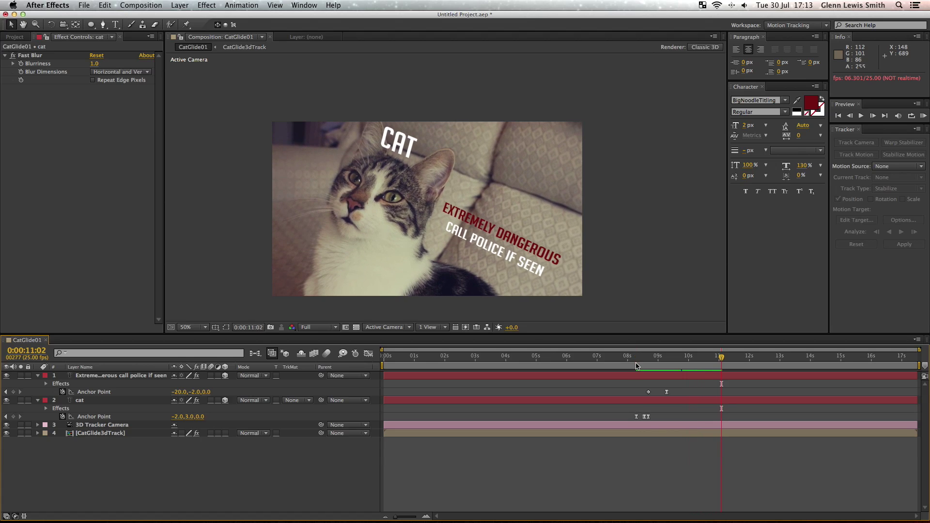